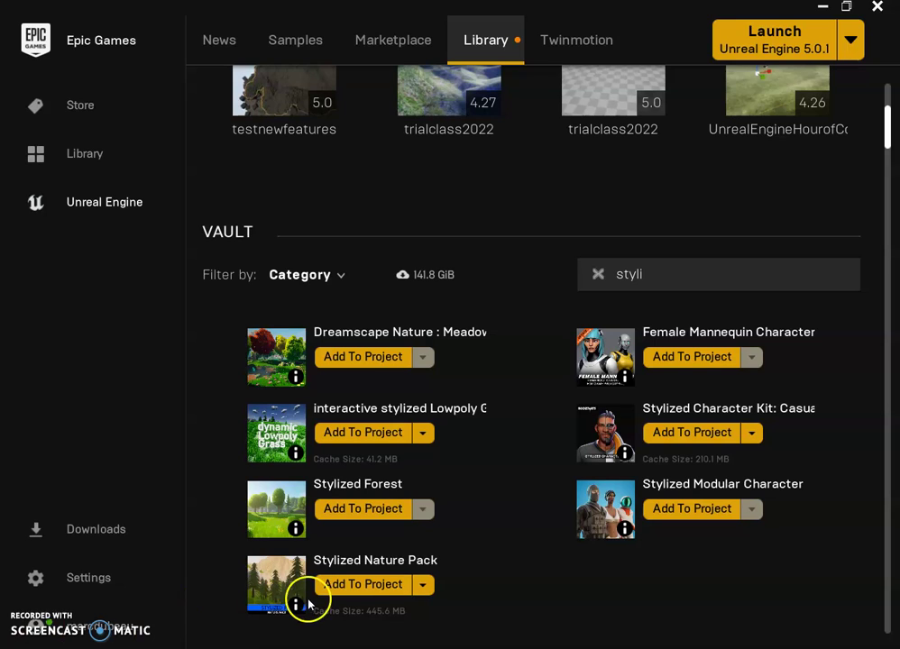
# Step: Open the project selection for the Stylized Nature Pack, dismiss it without adding, and switch to the MyProjectDubeauMORN project in Unreal Editor
pyautogui.click(382, 597)
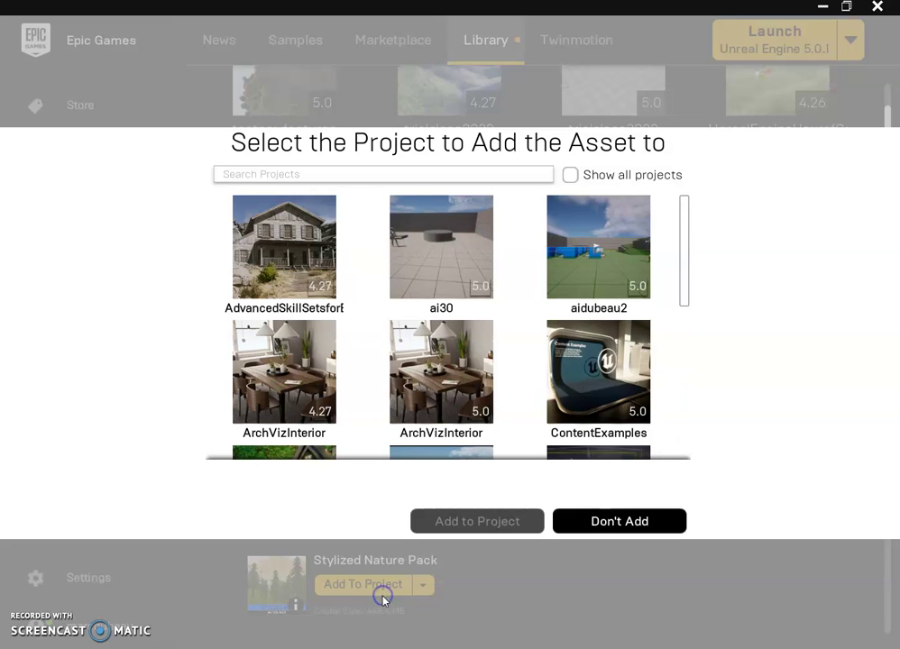
pyautogui.click(633, 520)
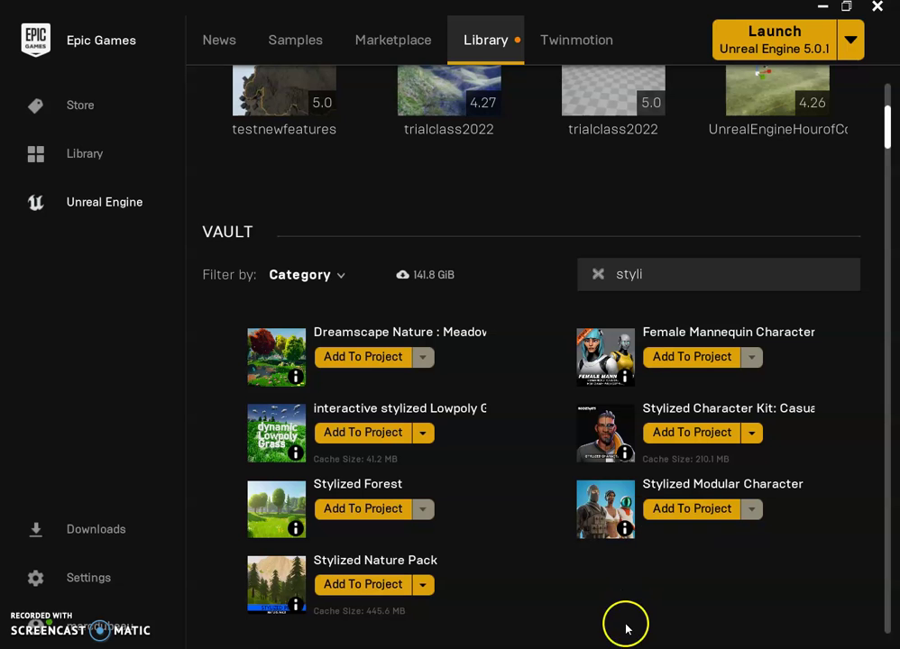
pyautogui.moveTo(575, 645)
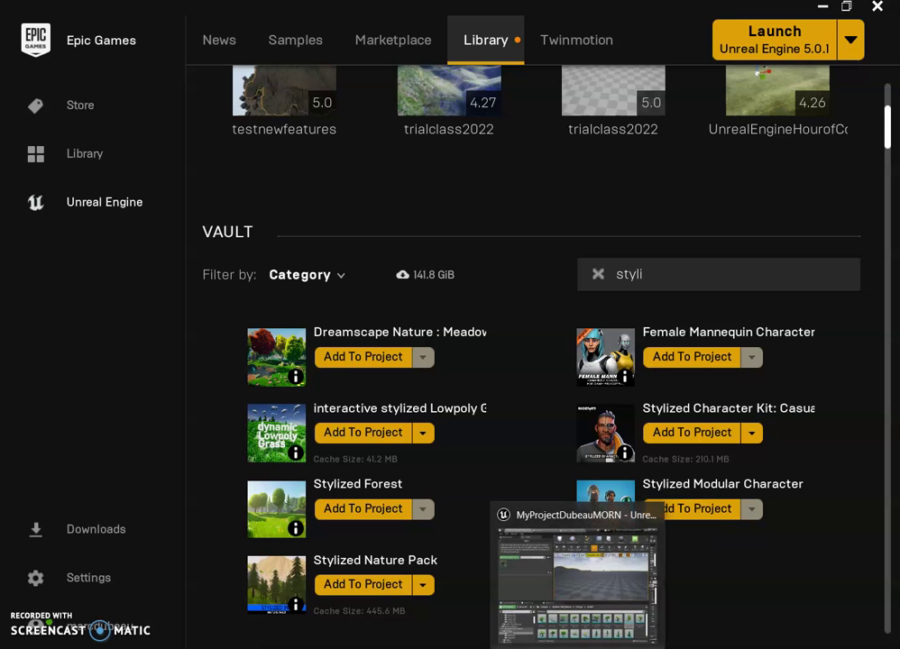
pyautogui.click(568, 622)
# Step: Set the Stylized_PBR_Nature folder in the Content directory to a new blue color
pyautogui.click(256, 443)
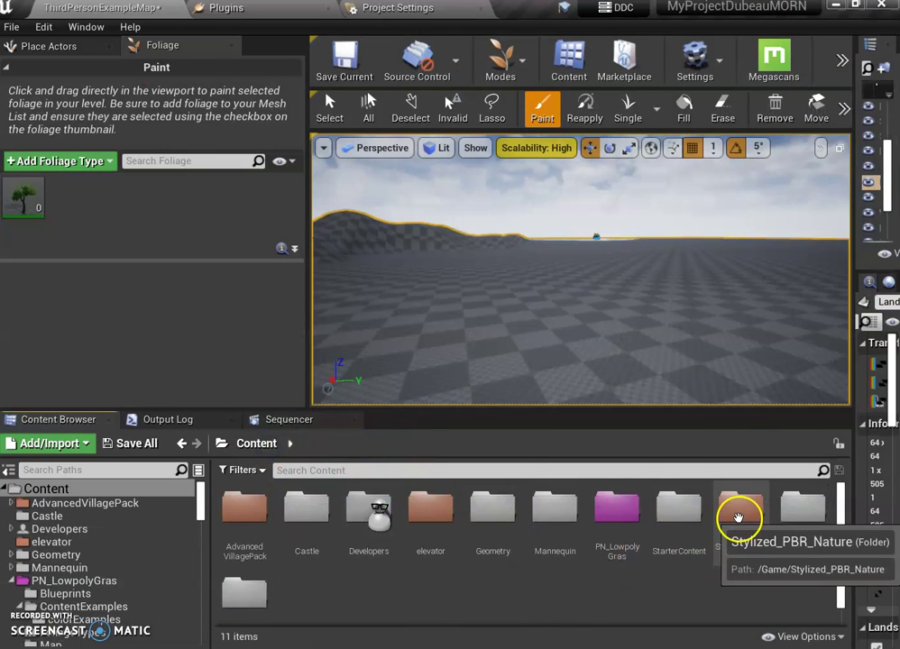
pyautogui.rightClick(739, 522)
pyautogui.moveTo(867, 262)
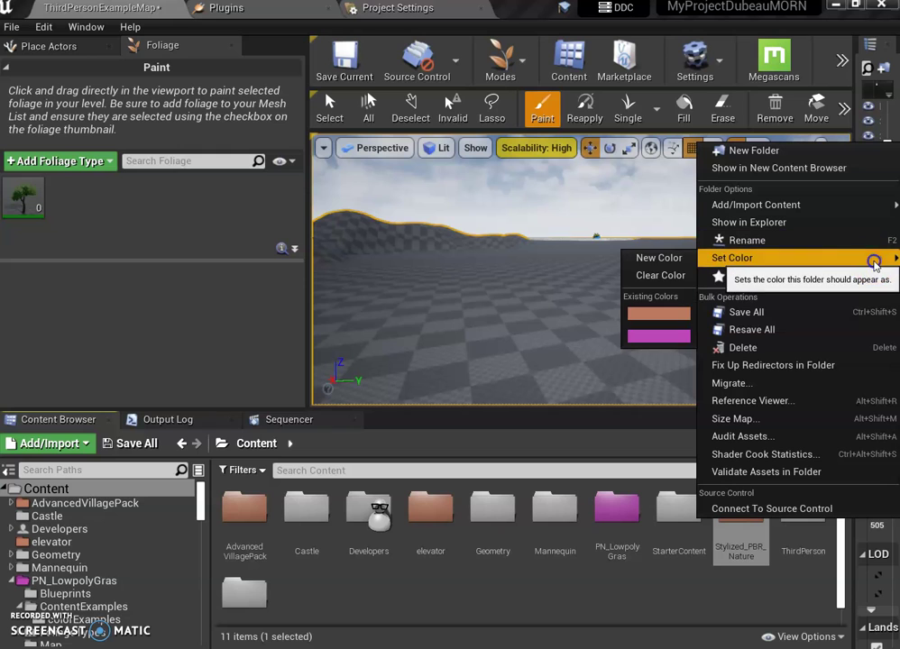
pyautogui.click(659, 258)
pyautogui.click(553, 311)
pyautogui.click(381, 311)
pyautogui.click(573, 611)
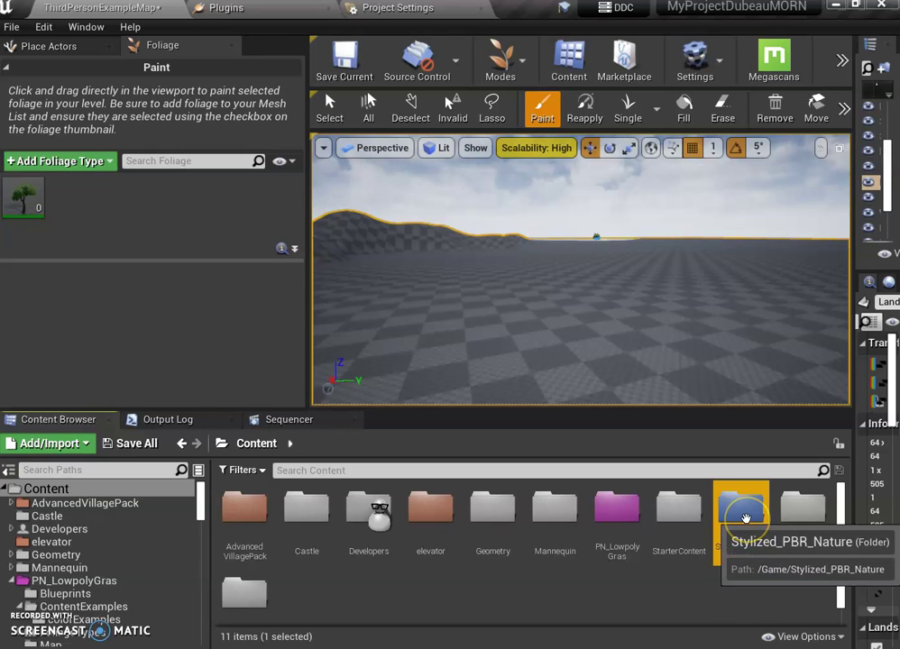
# Step: Close Foliage mode and open the Stylized_PBR_Nature/Foliage/Assets folder to browse its plant and tree meshes
pyautogui.click(224, 46)
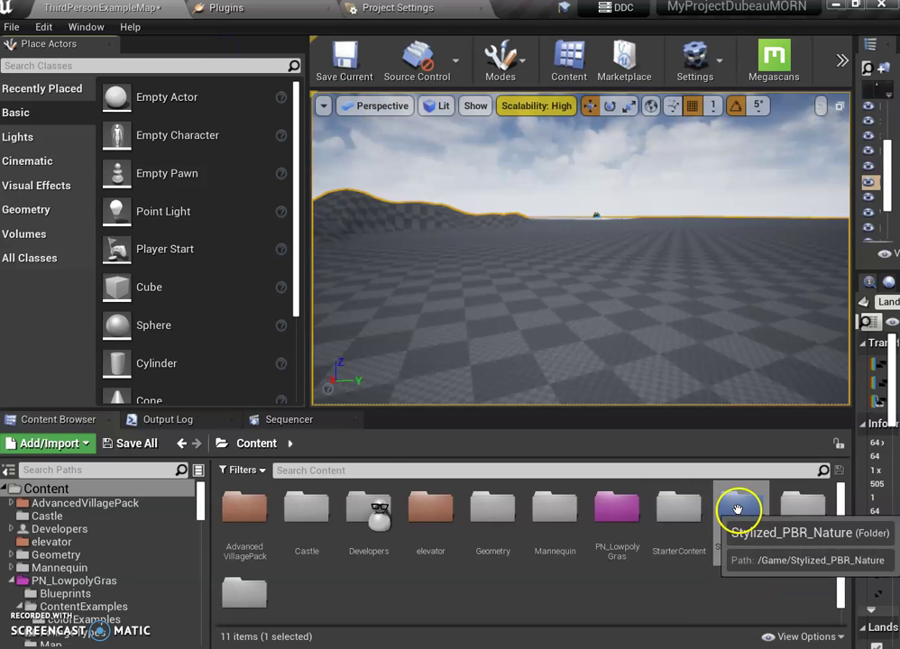
pyautogui.doubleClick(736, 521)
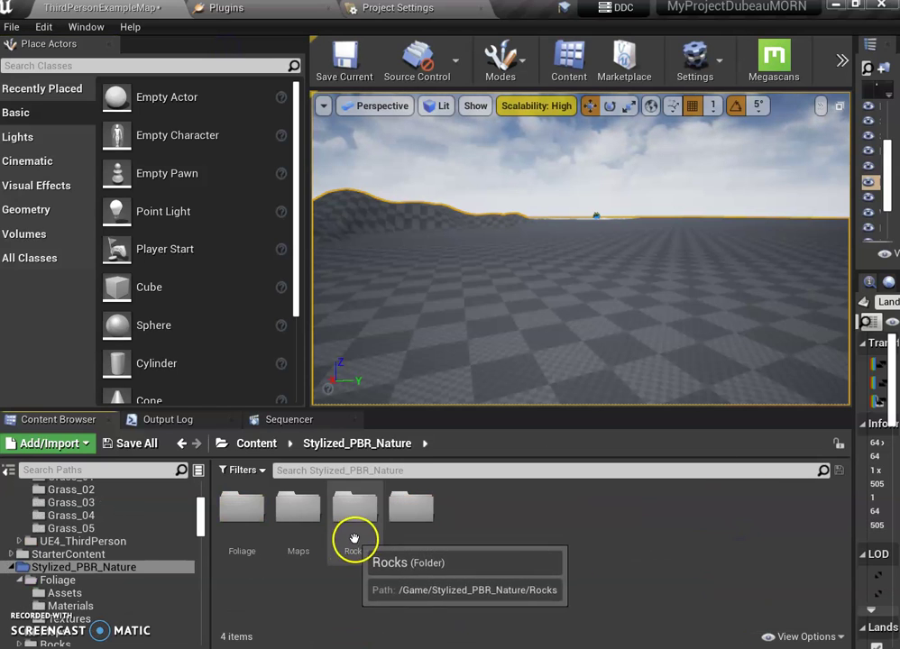
pyautogui.doubleClick(238, 543)
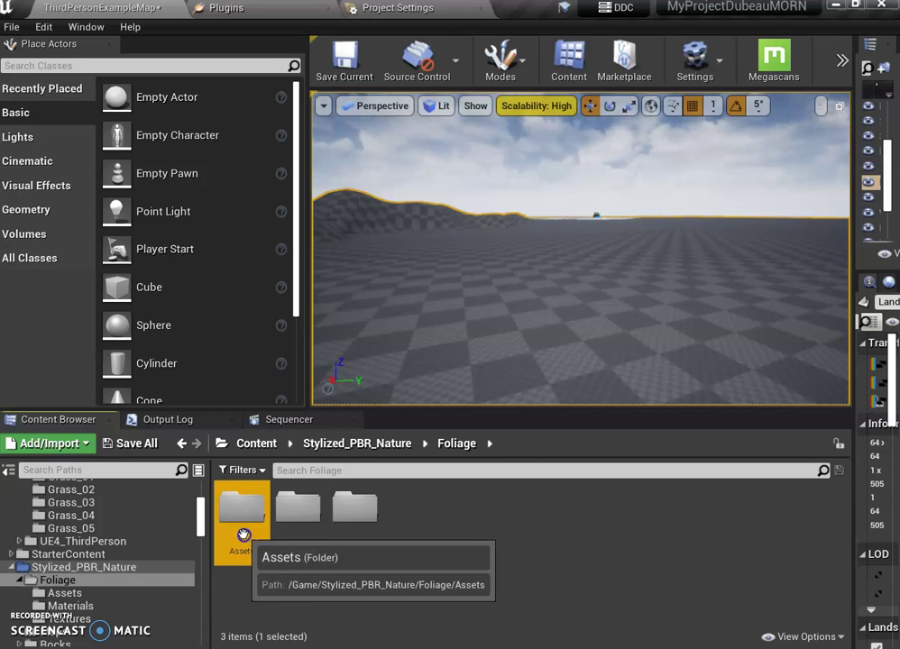
pyautogui.doubleClick(242, 537)
pyautogui.scroll(-1, 629, 602)
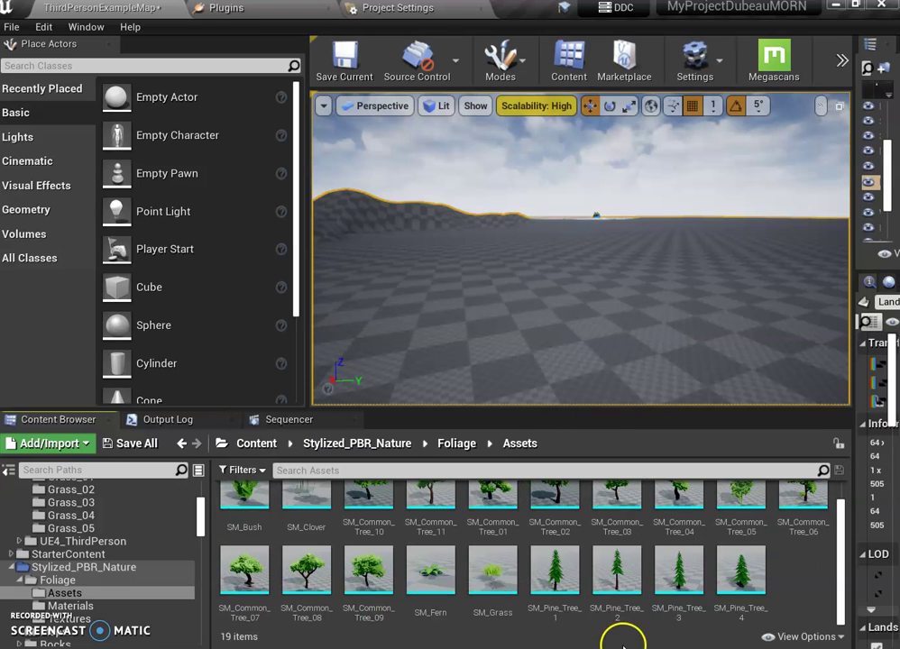
pyautogui.scroll(1, 651, 627)
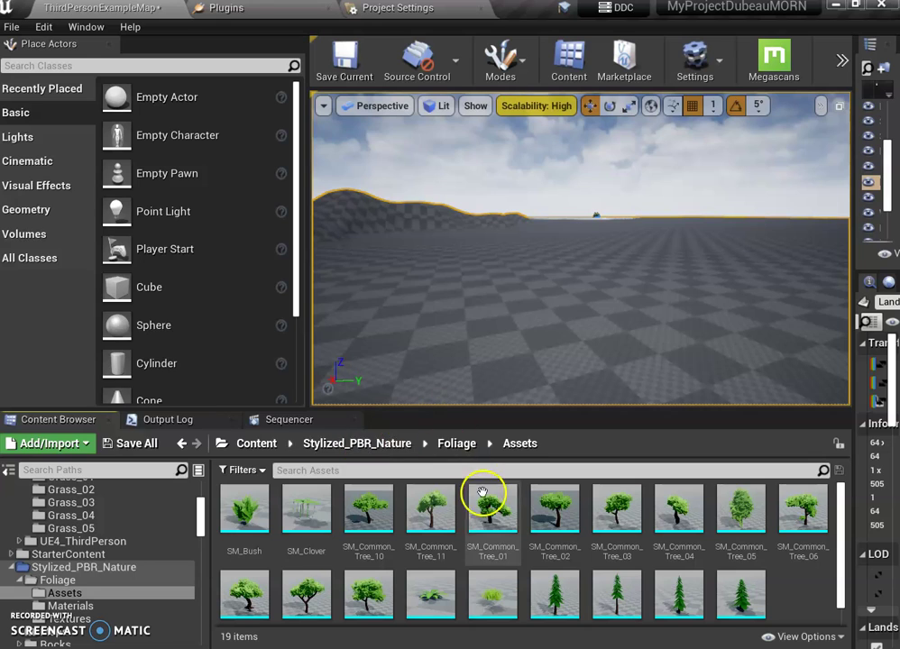
# Step: Place two SM_Common_Tree_01 meshes on the landscape and undo both placements
pyautogui.moveTo(487, 495); pyautogui.dragTo(583, 260)
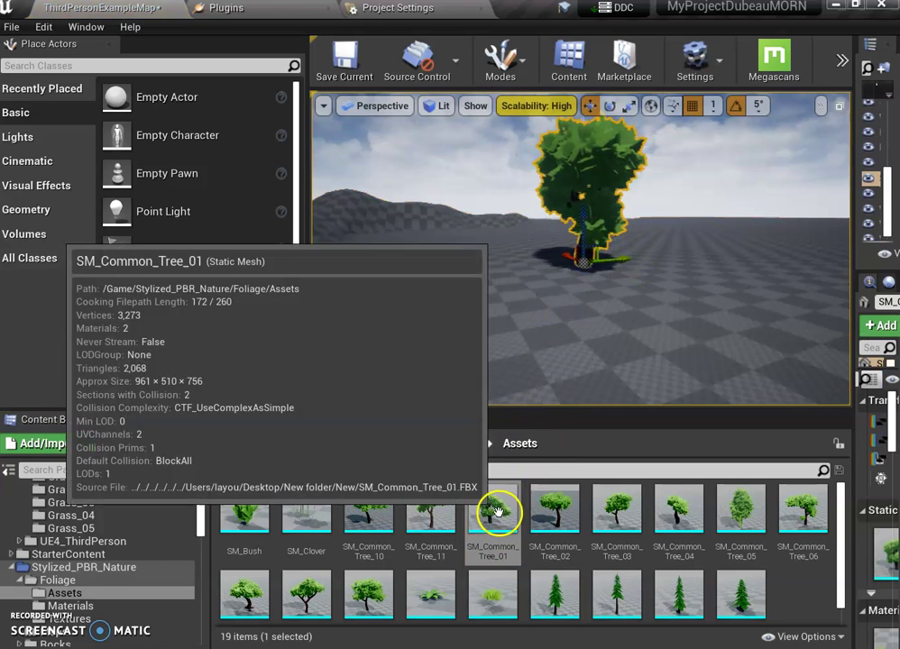
pyautogui.moveTo(498, 512); pyautogui.dragTo(510, 349)
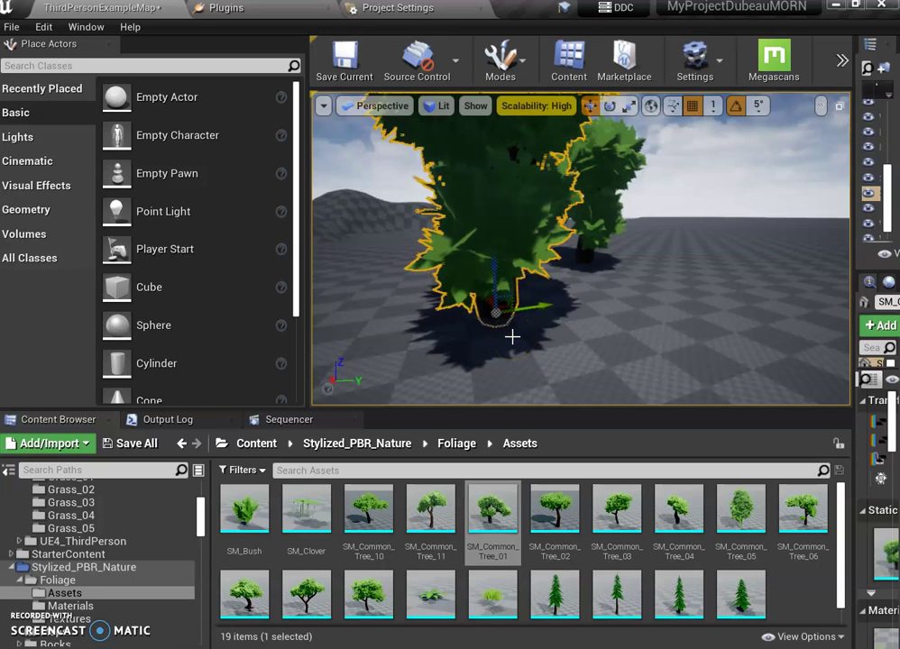
pyautogui.hotkey('ctrl', 'z')
pyautogui.click(512, 341)
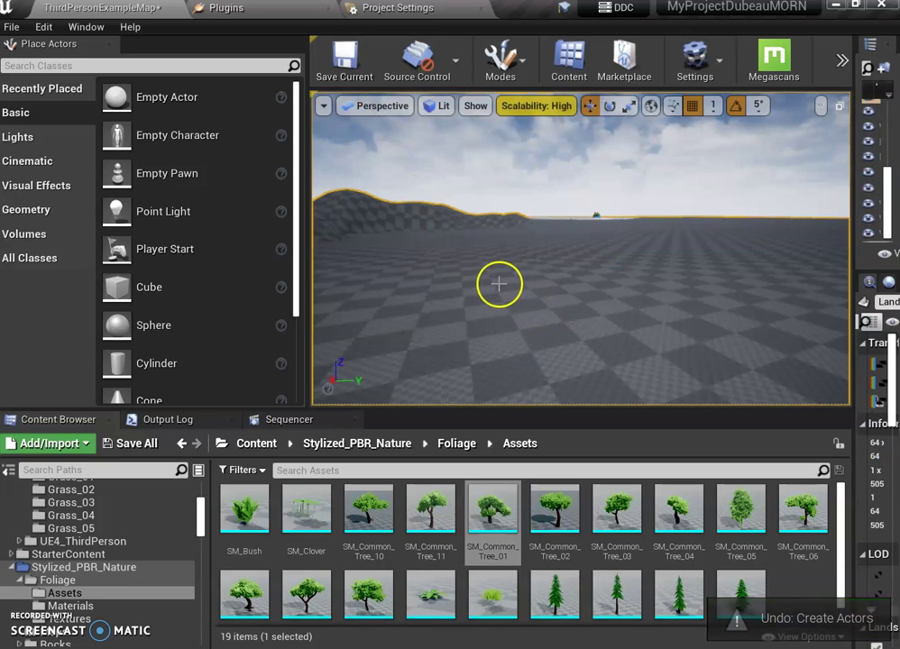
pyautogui.click(532, 293)
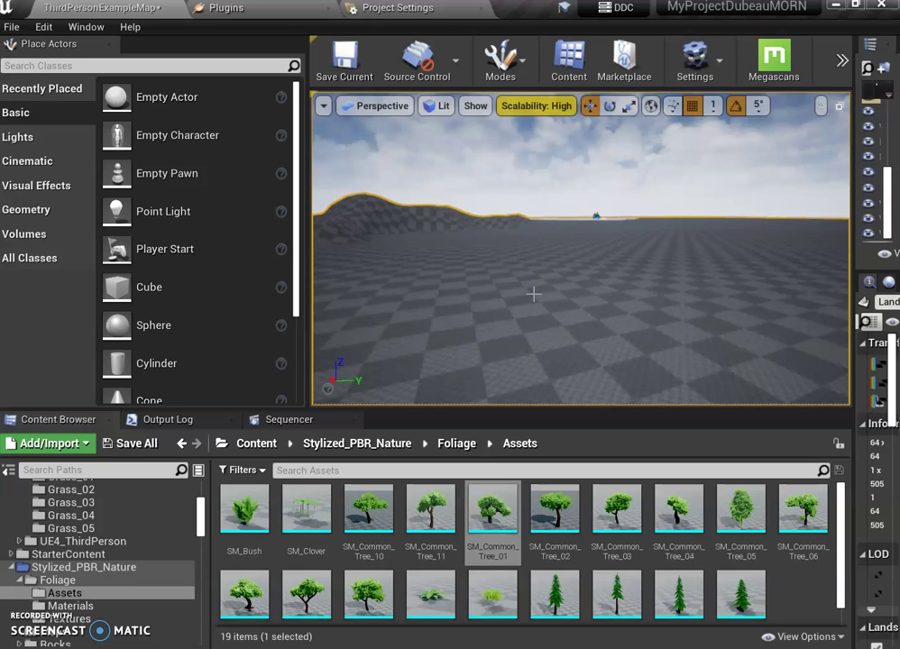
# Step: Switch to Foliage mode, add SM_Common_Tree_10 as a foliage type and select it
pyautogui.click(501, 59)
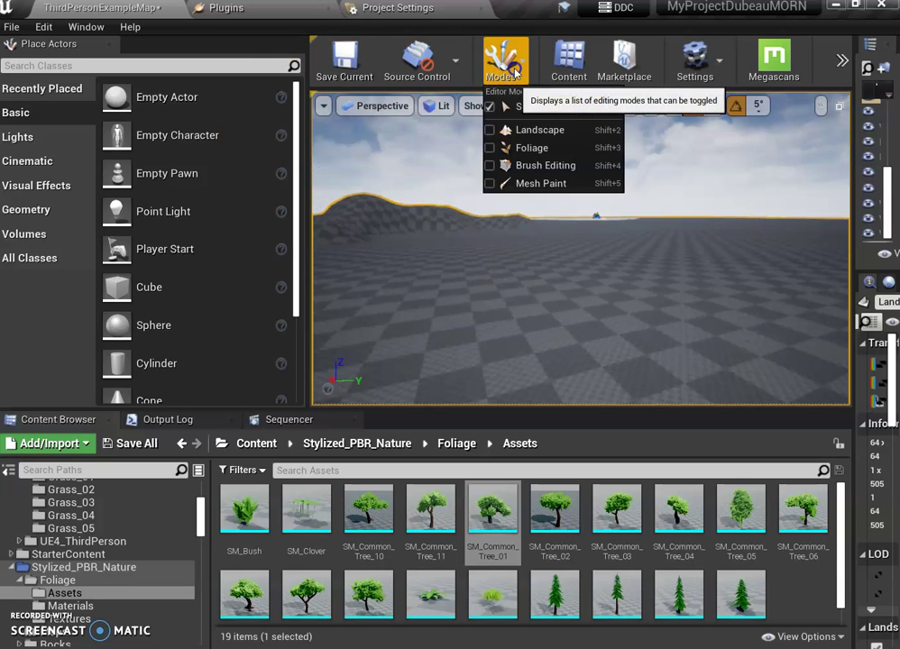
pyautogui.click(533, 148)
pyautogui.click(55, 212)
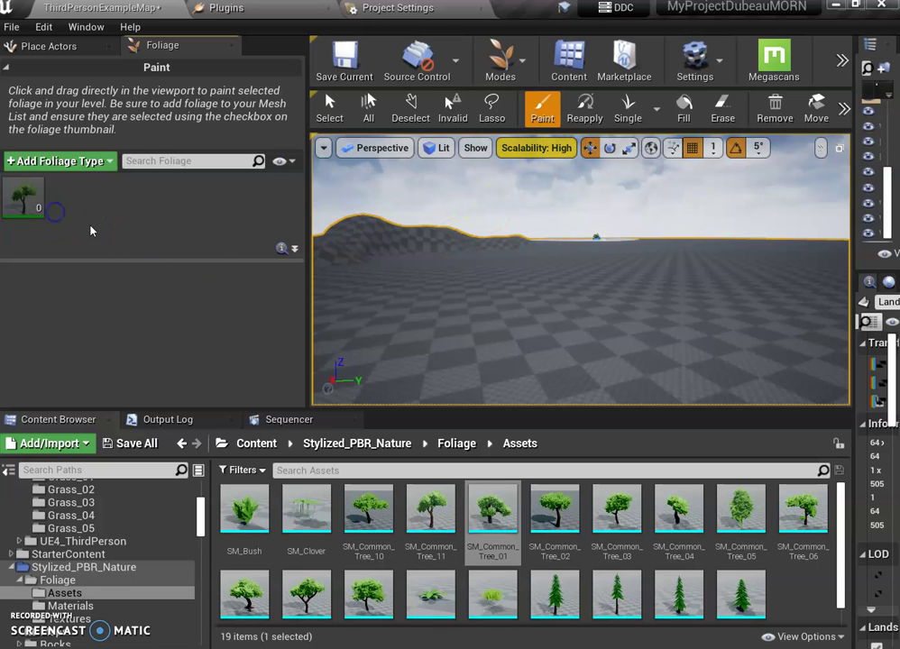
pyautogui.click(627, 529)
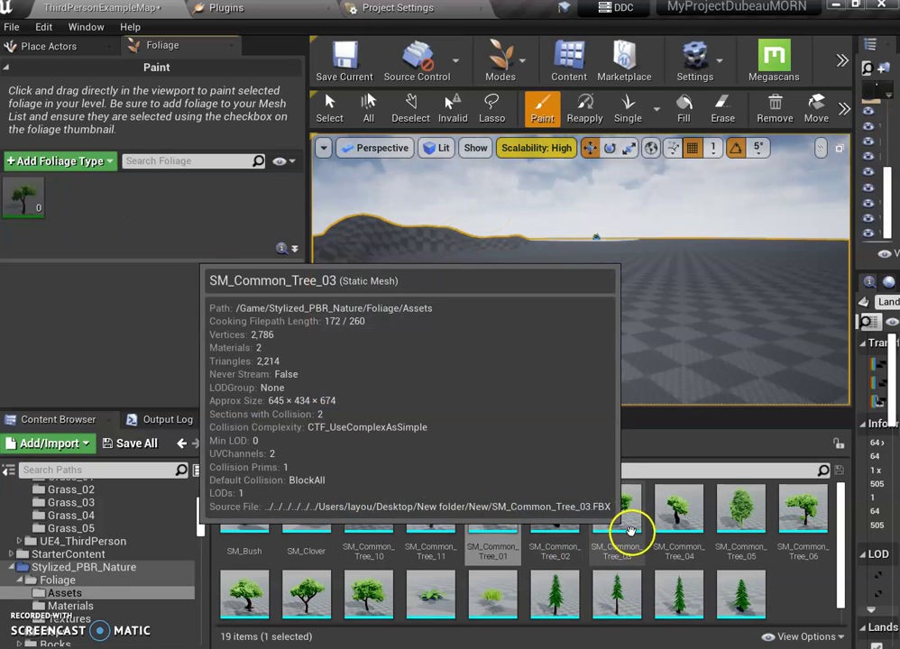
pyautogui.click(680, 523)
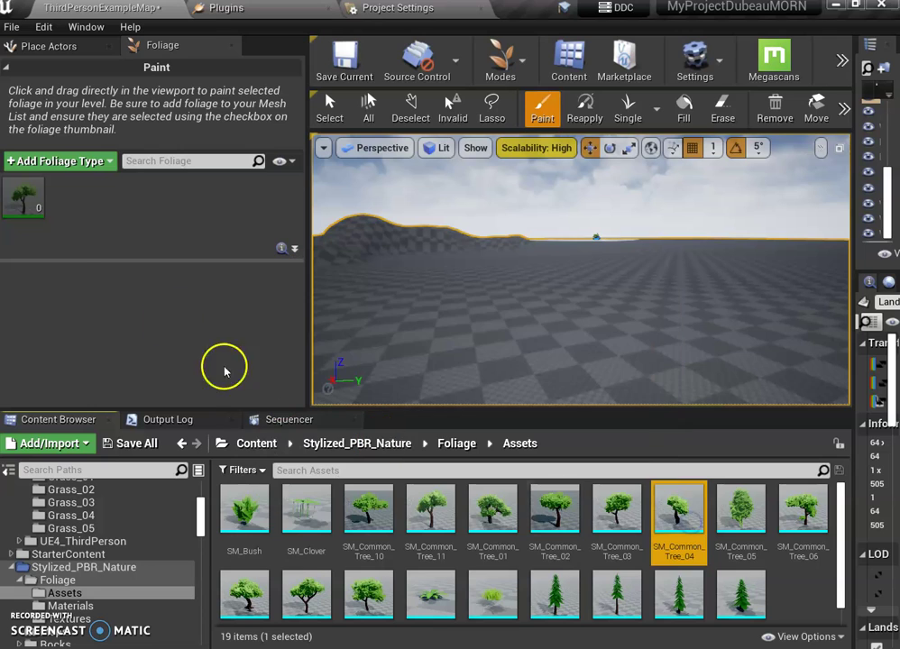
pyautogui.click(20, 204)
pyautogui.moveTo(368, 518); pyautogui.dragTo(166, 236)
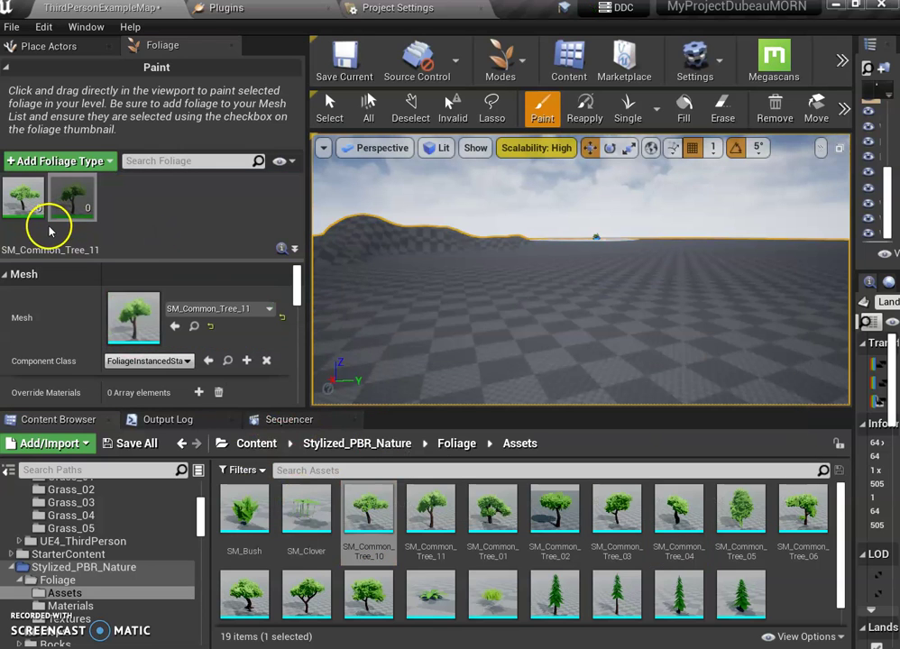
pyautogui.click(20, 203)
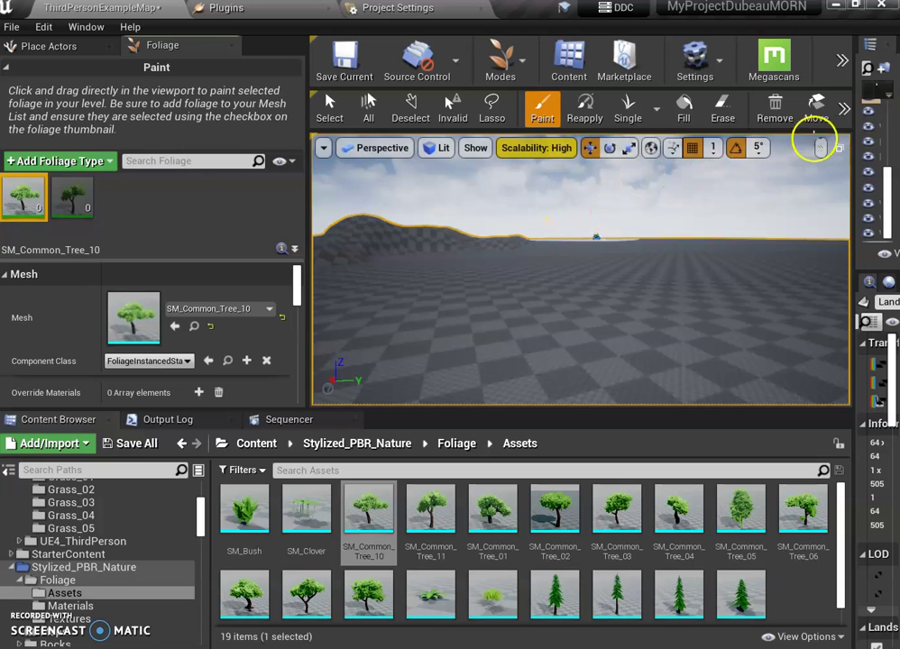
# Step: Widen the viewport area to expose the brush settings and set the foliage brush size to about 1673
pyautogui.moveTo(309, 136); pyautogui.dragTo(169, 134)
pyautogui.moveTo(855, 123); pyautogui.dragTo(868, 123)
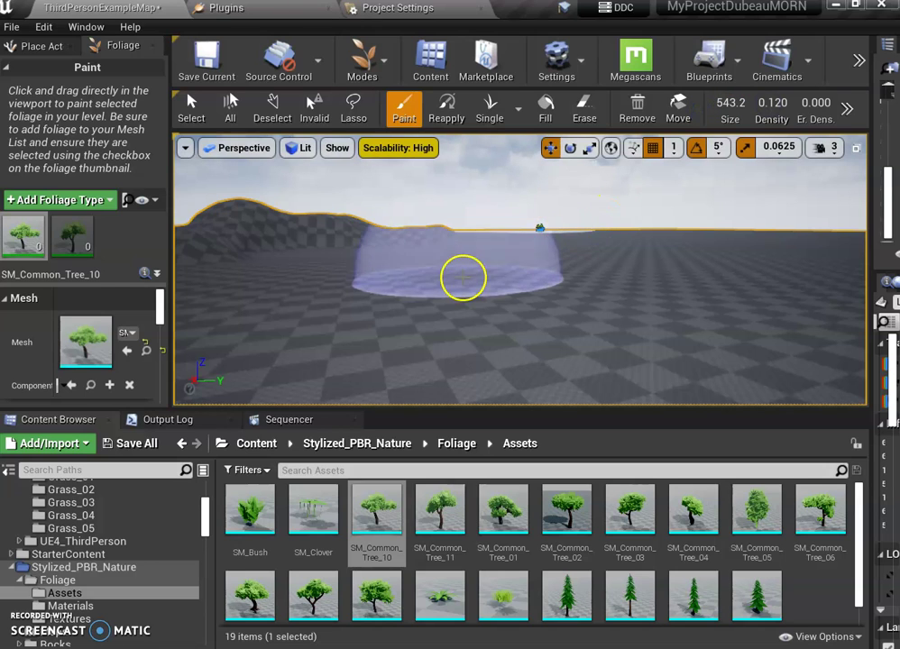
pyautogui.moveTo(749, 103); pyautogui.dragTo(762, 101)
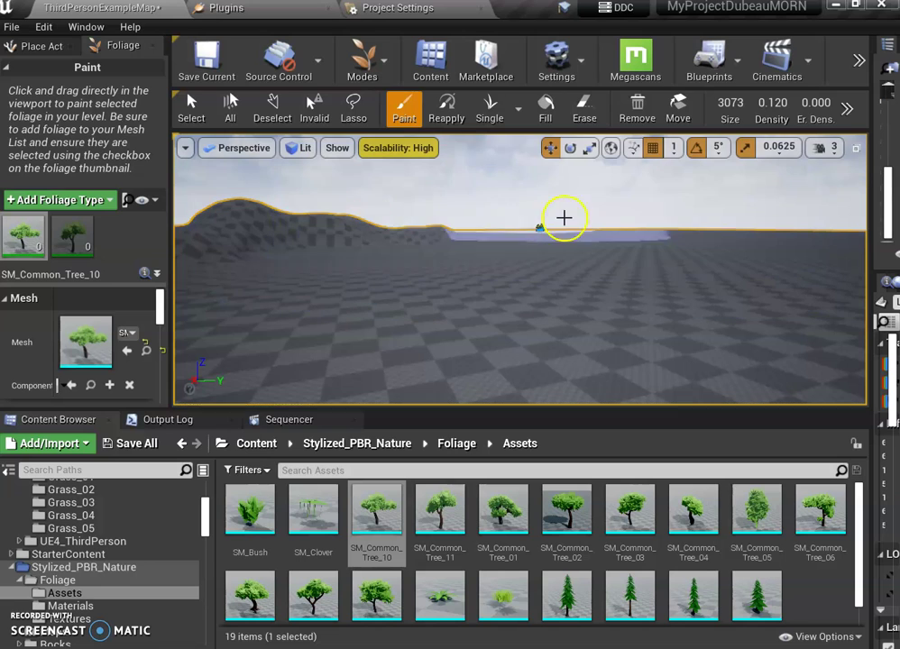
pyautogui.moveTo(736, 103); pyautogui.dragTo(731, 102)
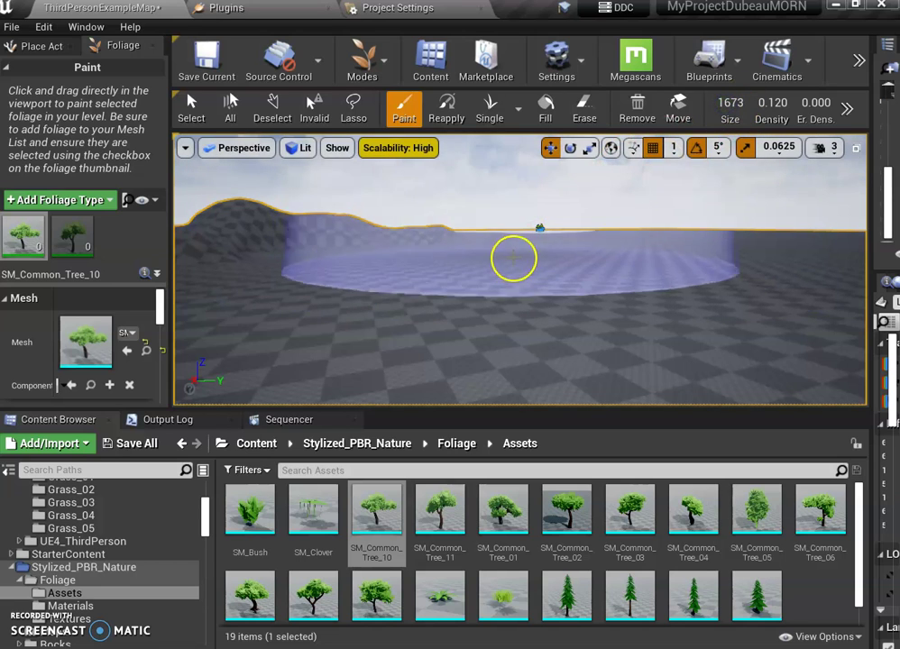
# Step: Paint a trial patch of SM_Common_Tree_10 trees across the landscape and undo it
pyautogui.moveTo(511, 262)
pyautogui.mouseDown()
pyautogui.moveTo(699, 255)
pyautogui.moveTo(754, 201)
pyautogui.mouseUp()
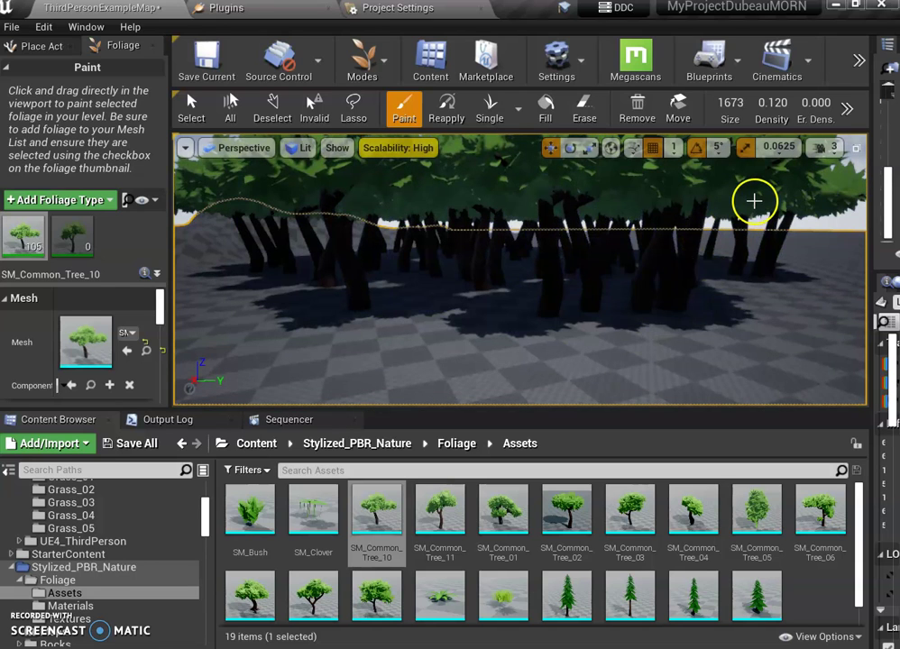
pyautogui.hotkey('ctrl', 'z')
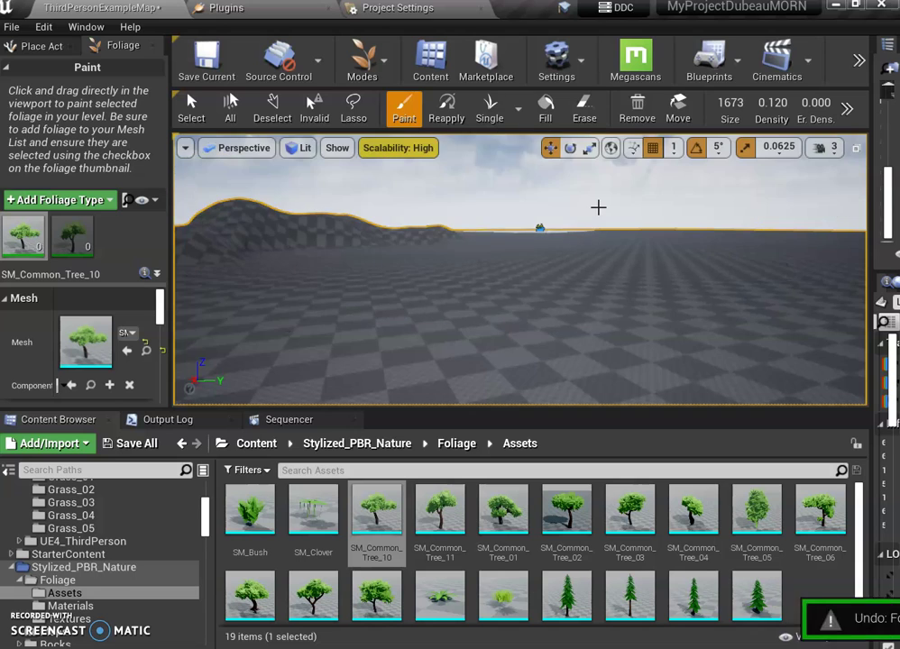
# Step: Set the painting density and radius of SM_Common_Tree_10 to 10 and paint a patch of trees on the landscape
pyautogui.scroll(-3, 158, 313)
pyautogui.moveTo(159, 313); pyautogui.dragTo(159, 318)
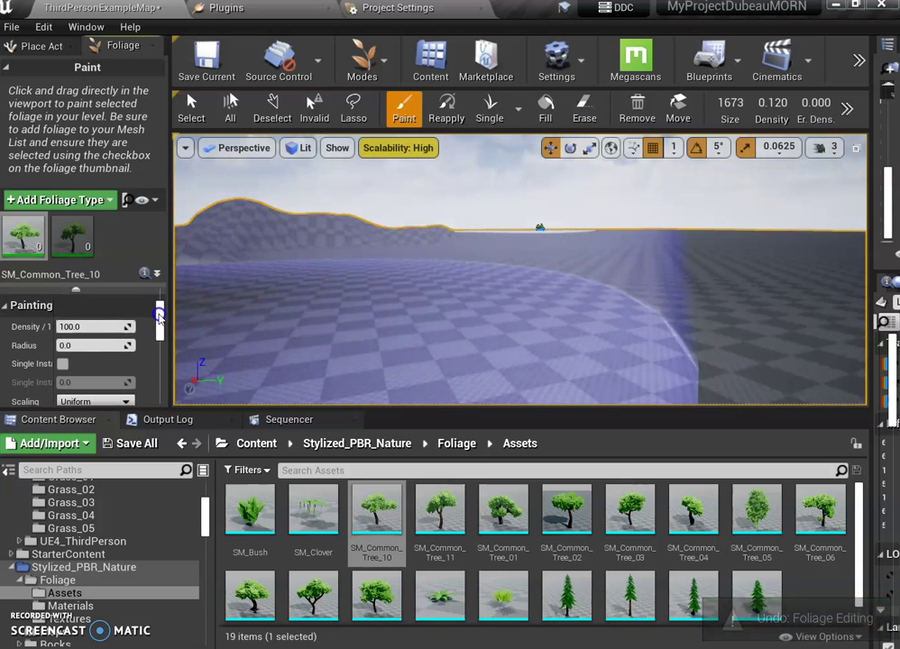
pyautogui.click(79, 327)
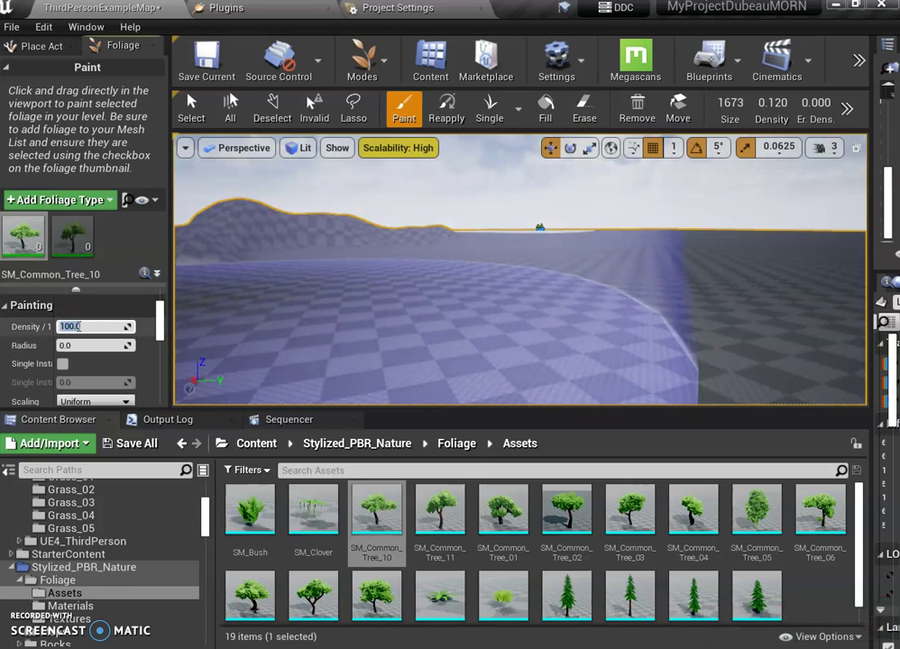
pyautogui.write('10')
pyautogui.click(75, 344)
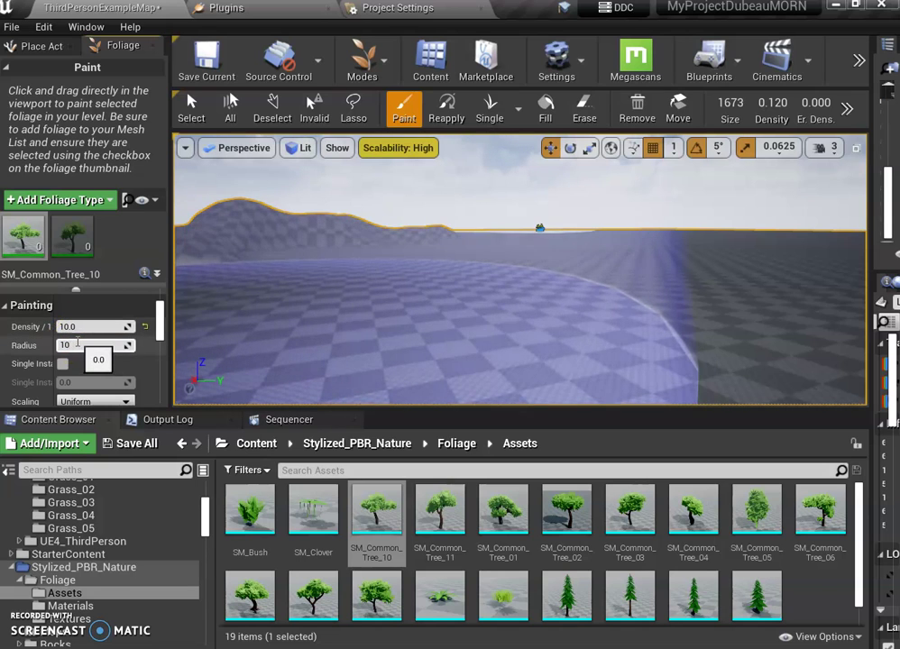
pyautogui.click(87, 326)
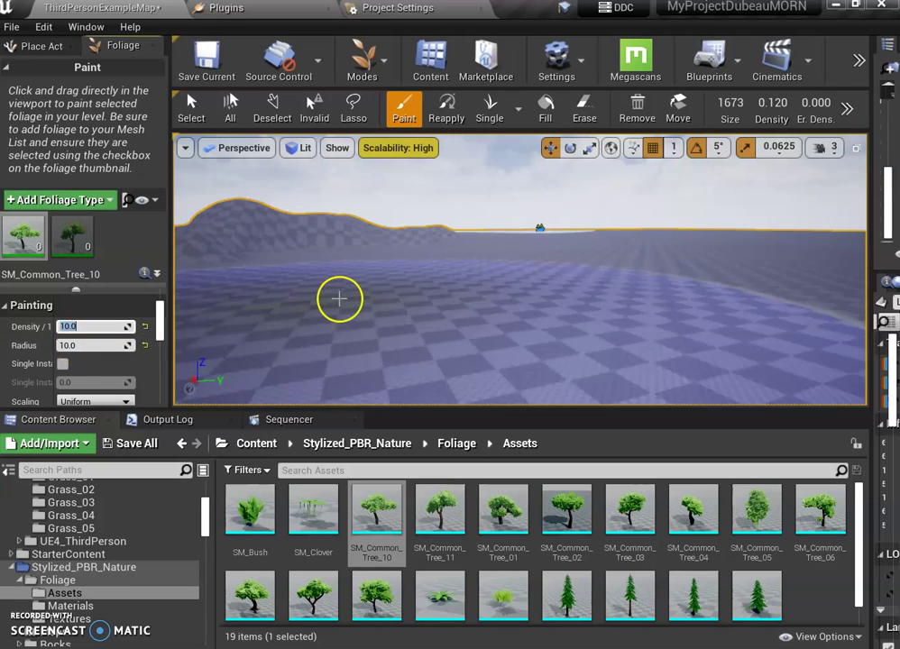
pyautogui.click(484, 265)
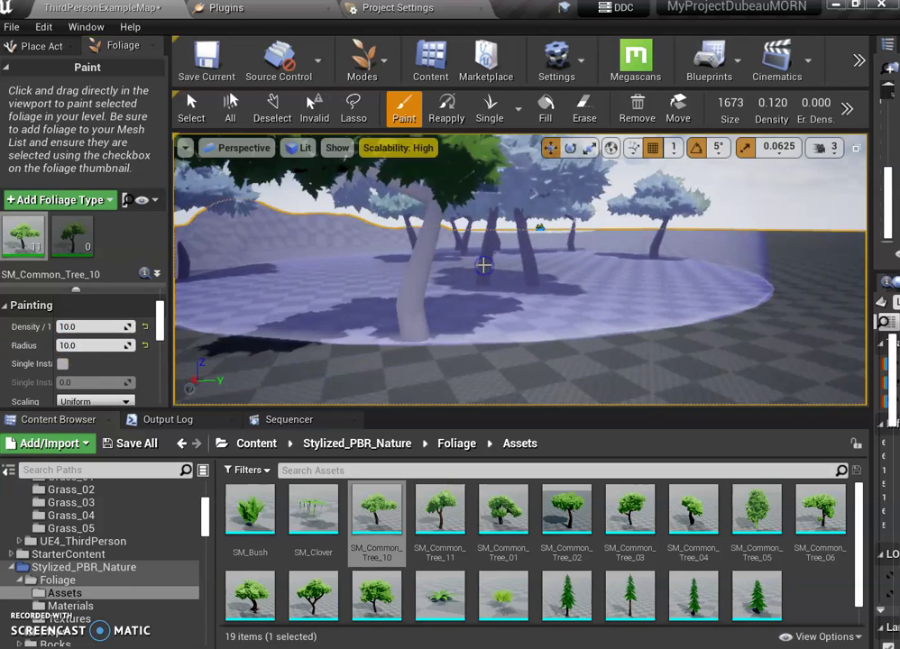
# Step: Play the level in the editor and run the character over to the painted trees to inspect them
pyautogui.moveTo(467, 267); pyautogui.dragTo(397, 263, button='right')
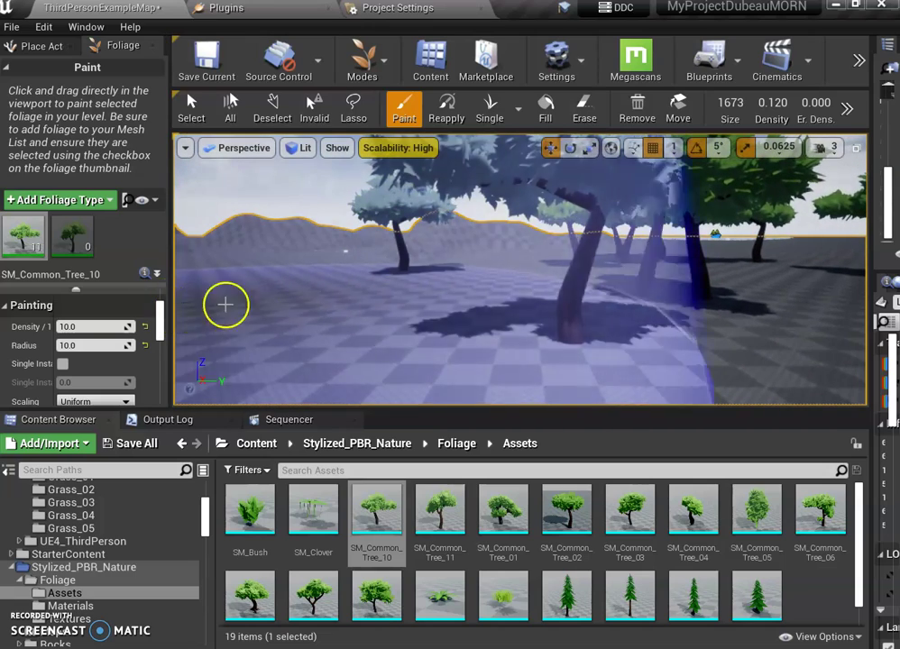
pyautogui.click(864, 69)
pyautogui.click(837, 133)
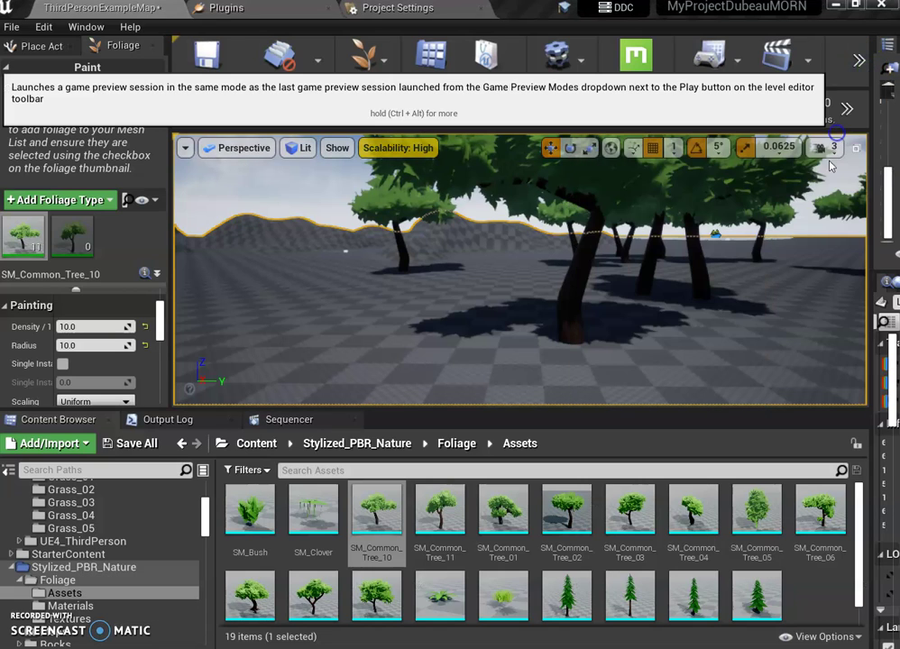
pyautogui.click(799, 267)
pyautogui.press('w')
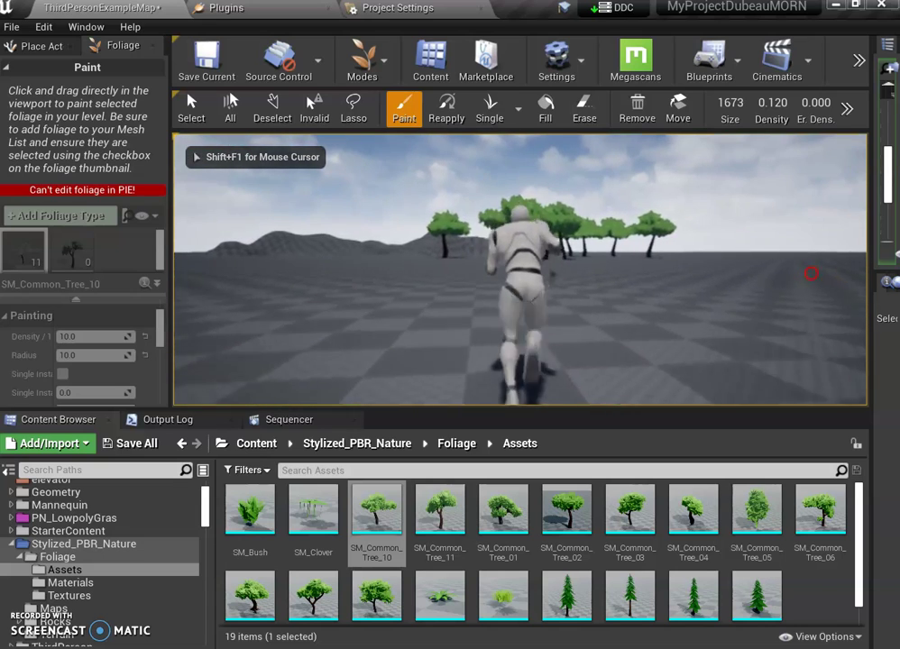
pyautogui.moveTo(814, 275); pyautogui.dragTo(480, 220)
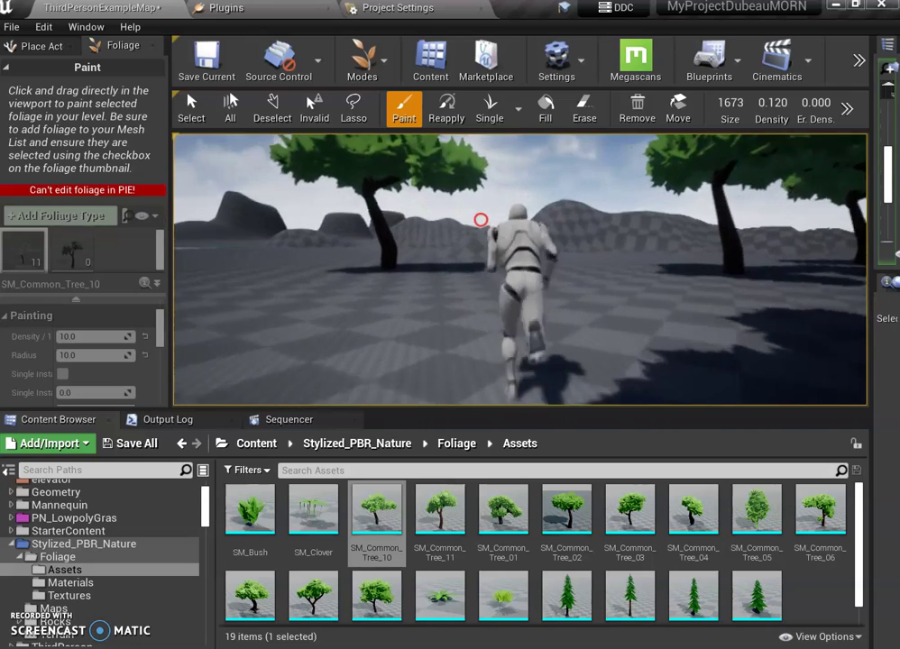
# Step: Stop the play session and undo the painted trees, including the repeated patch
pyautogui.press('Escape')
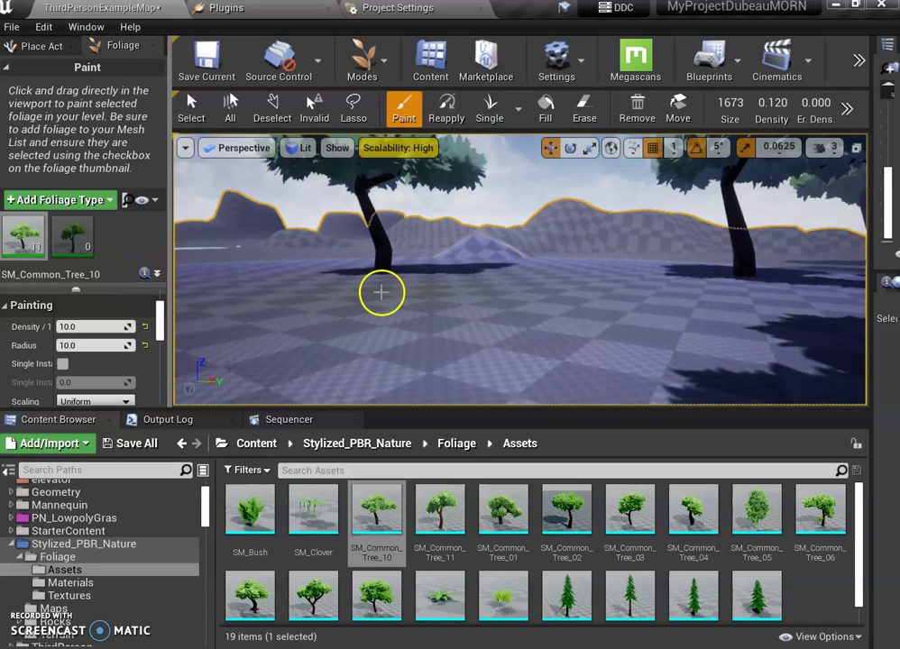
pyautogui.hotkey('ctrl', 'z')
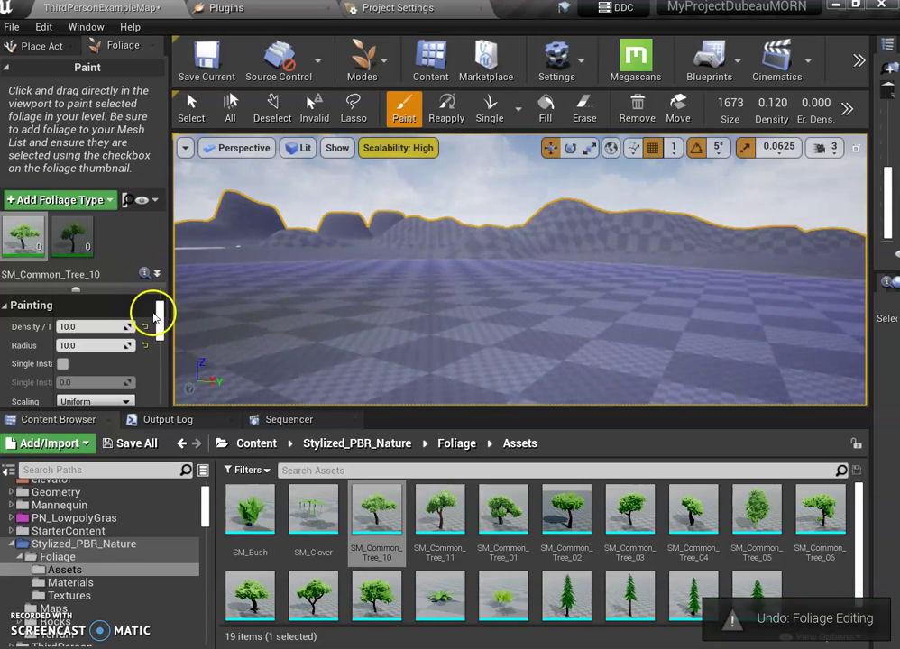
pyautogui.moveTo(156, 311)
pyautogui.mouseDown()
pyautogui.moveTo(162, 374)
pyautogui.moveTo(169, 357)
pyautogui.mouseUp()
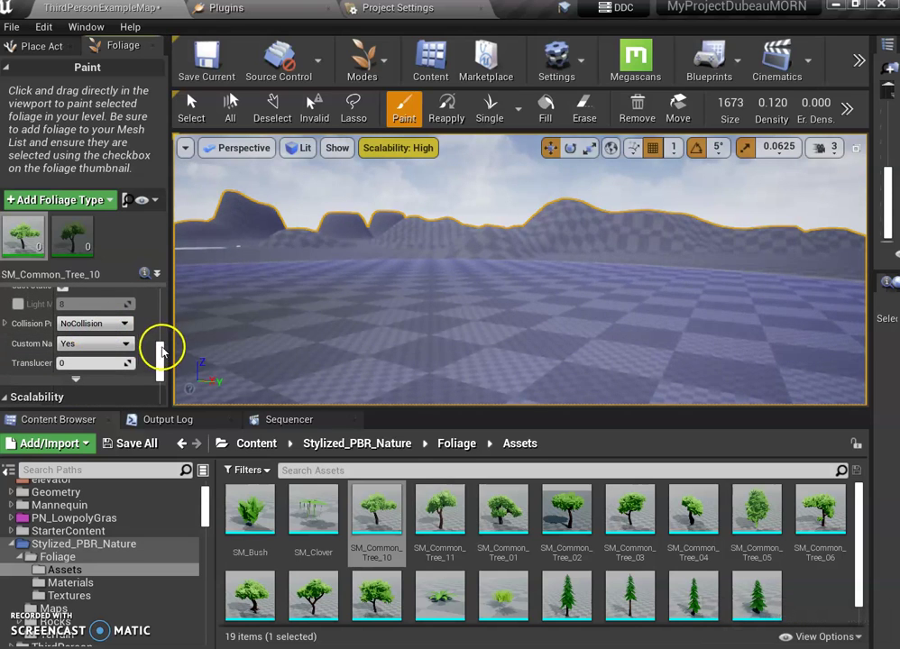
pyautogui.hotkey('ctrl', 'y')
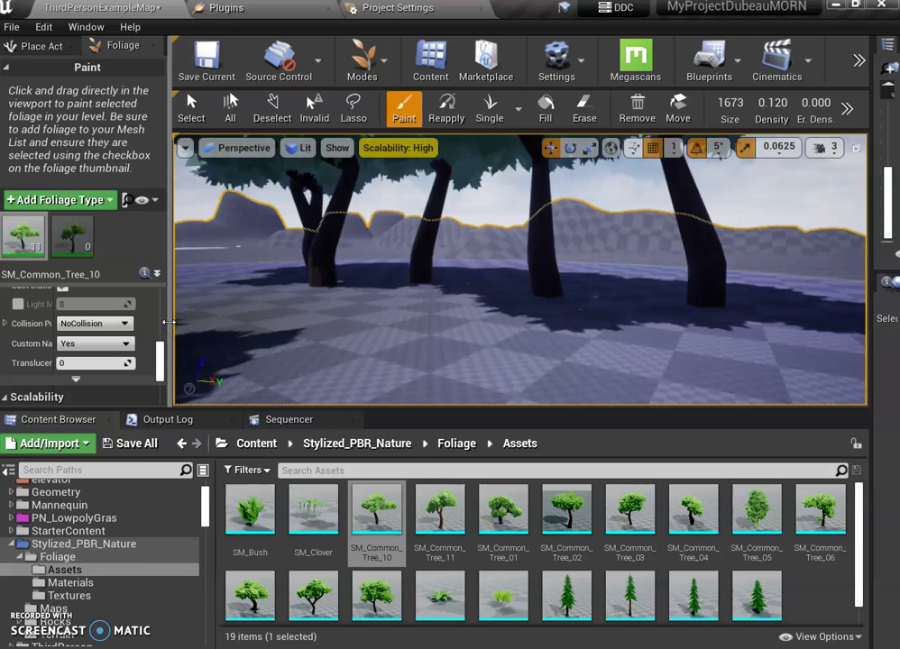
pyautogui.hotkey('ctrl', 'z')
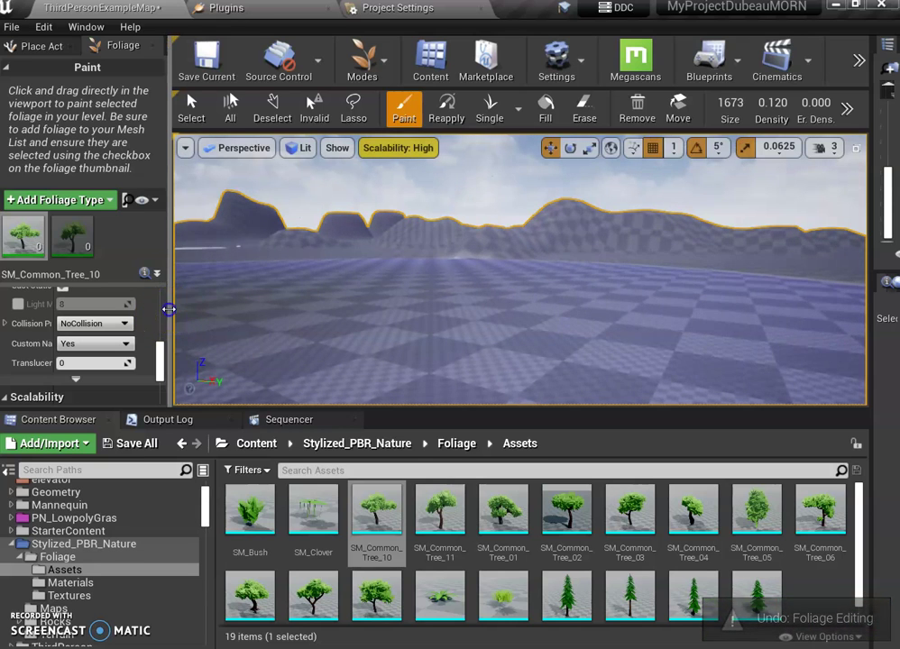
# Step: Widen the foliage settings and set the collision preset of SM_Common_Tree_10 to BlockAll
pyautogui.moveTo(169, 309); pyautogui.dragTo(233, 310)
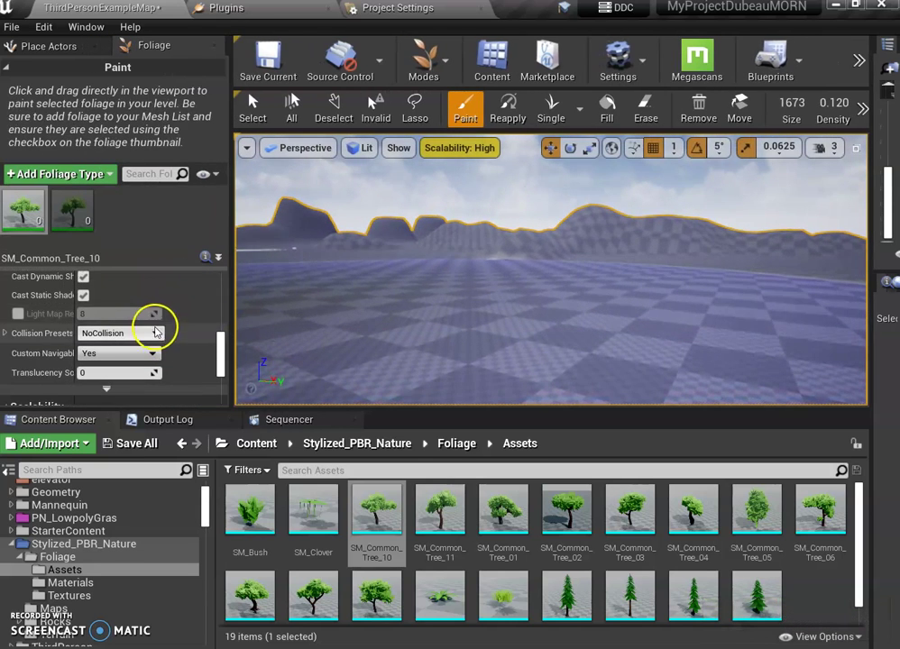
pyautogui.click(155, 332)
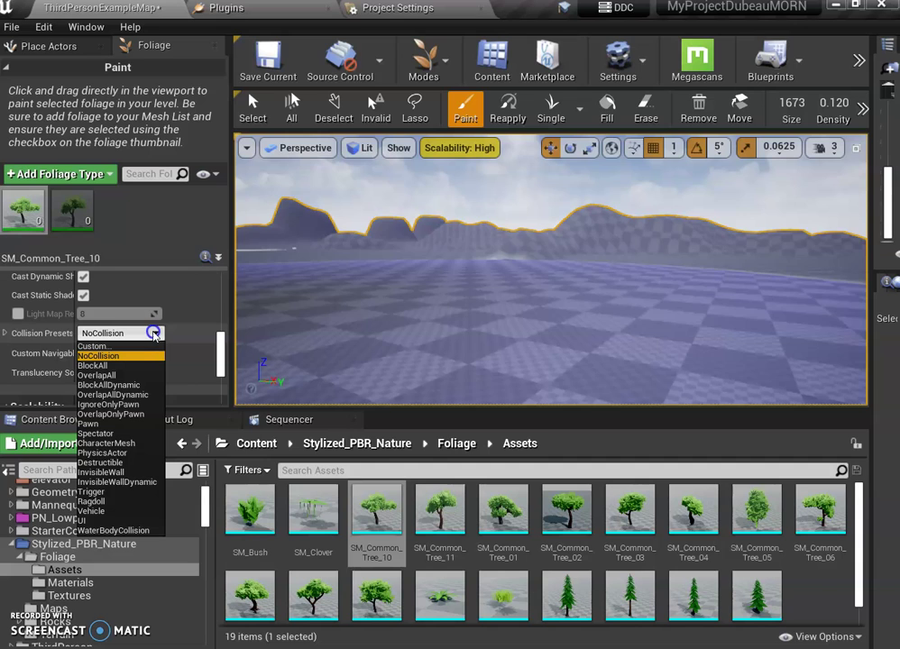
pyautogui.click(111, 365)
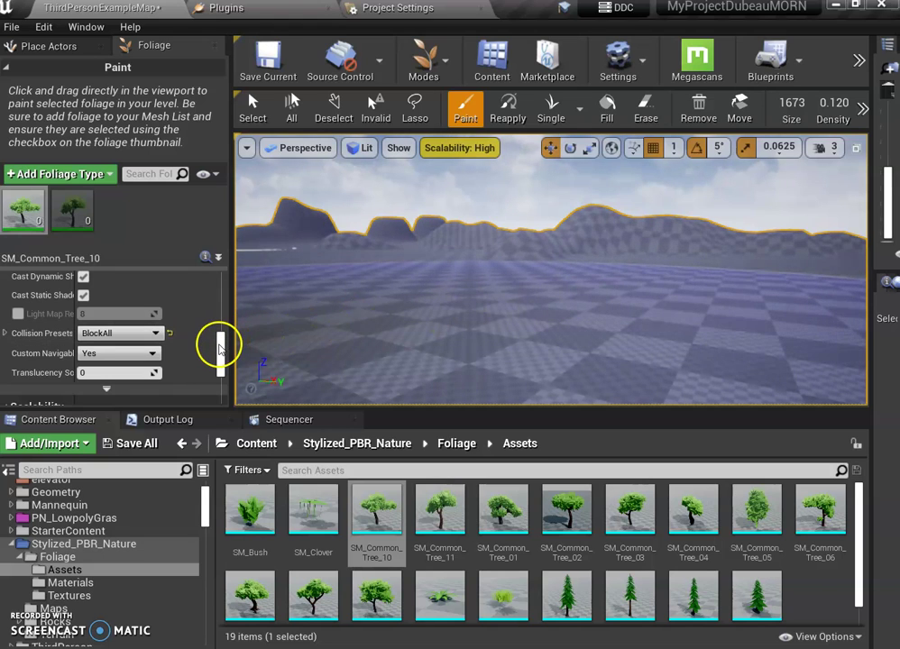
# Step: Paint two patches of SM_Common_Tree_10 trees on the flat landscape, the second one in front of the castle
pyautogui.click(545, 296)
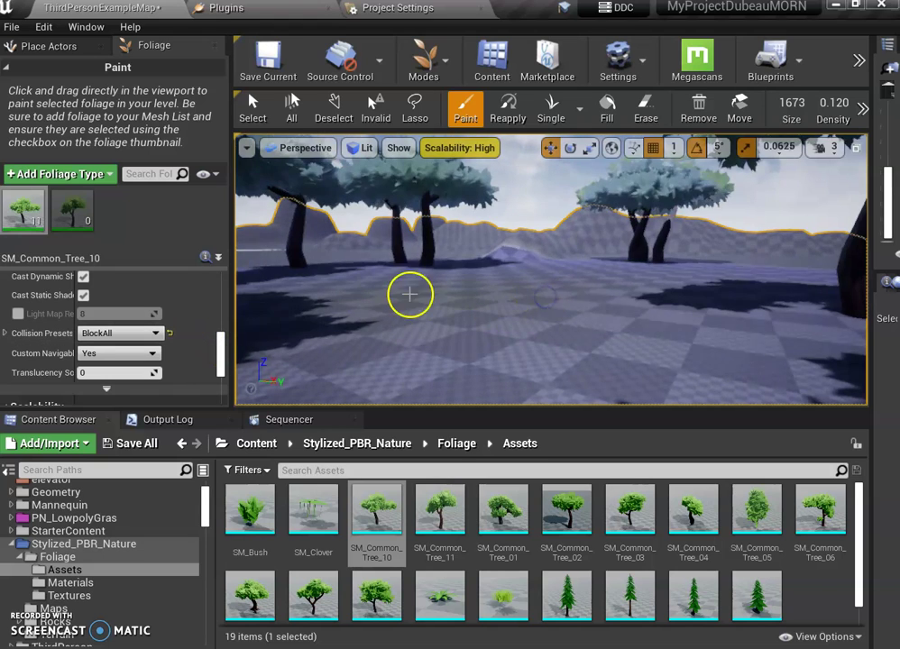
pyautogui.moveTo(487, 280); pyautogui.dragTo(412, 267, button='right')
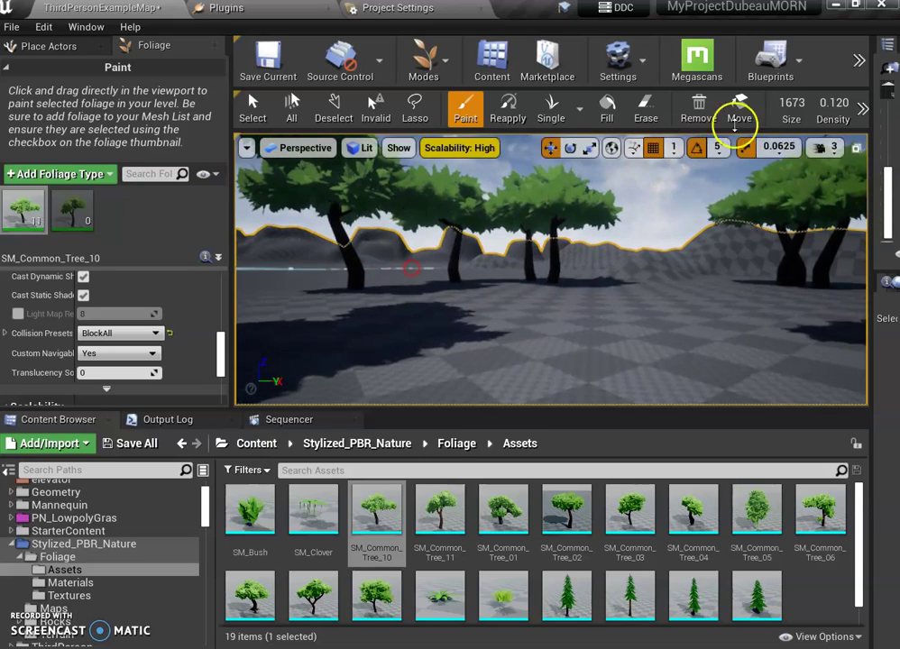
pyautogui.moveTo(569, 277); pyautogui.dragTo(433, 279, button='right')
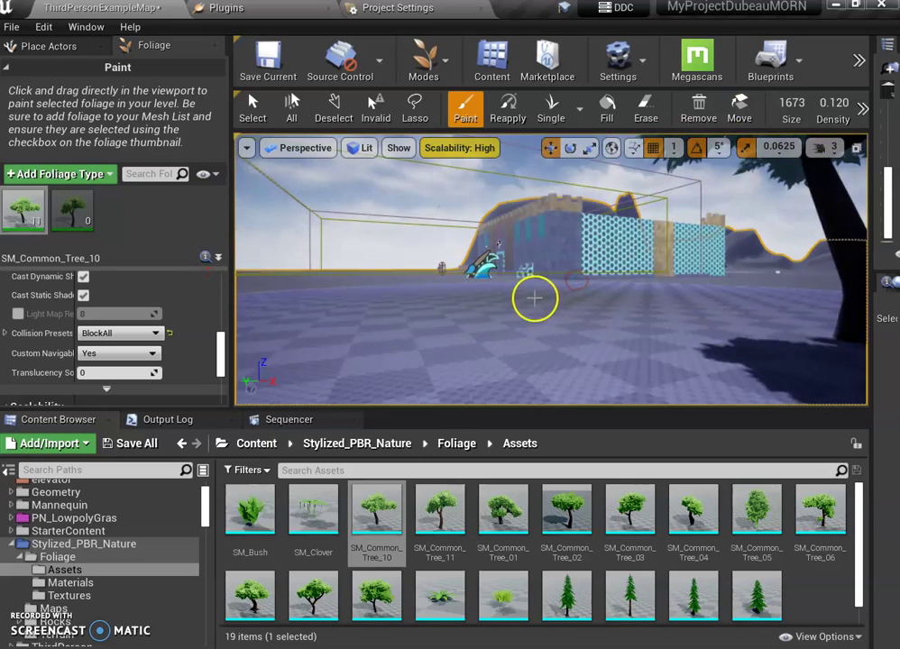
pyautogui.click(517, 290)
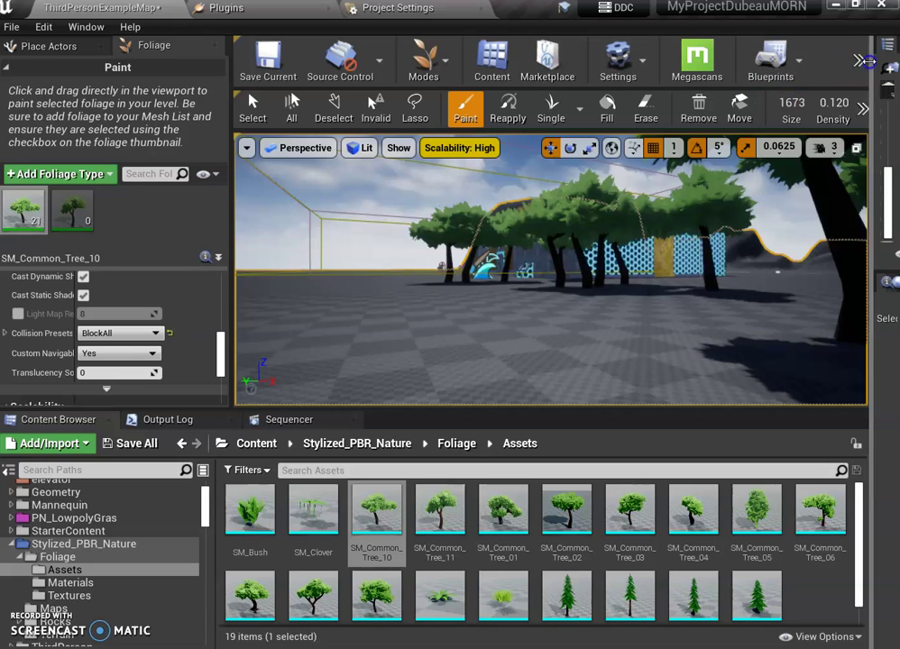
# Step: Play the level, run the character into the newly painted trees to test their collision, and stop playing
pyautogui.click(859, 61)
pyautogui.click(834, 158)
pyautogui.press('w')
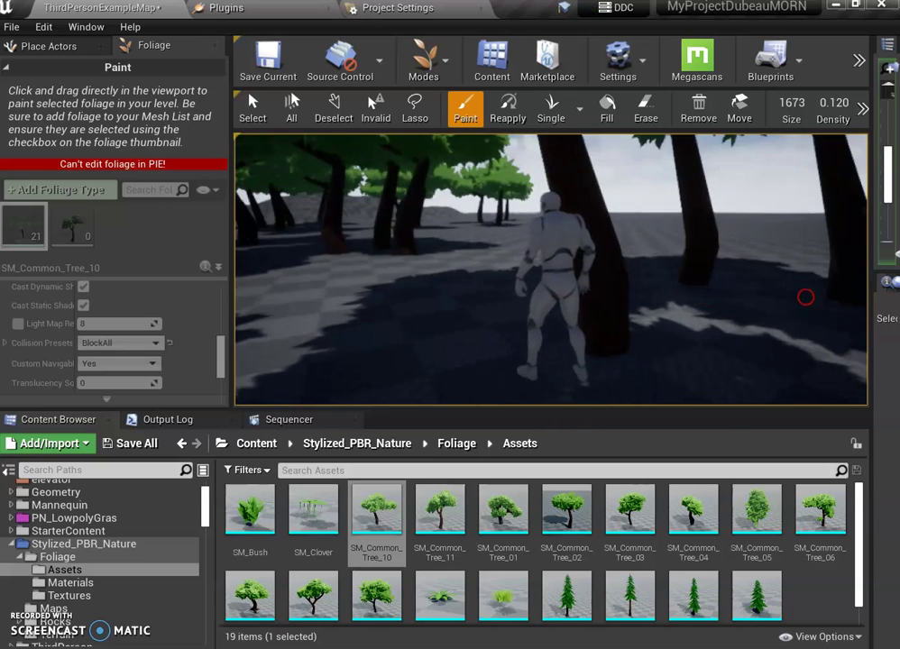
pyautogui.press('Escape')
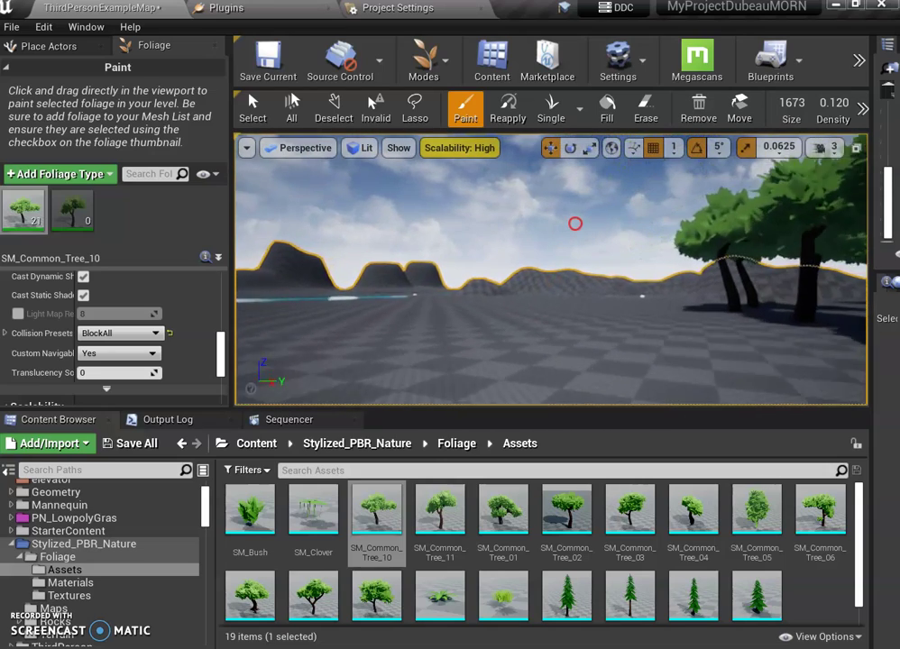
# Step: Go to the hillside, bring up the Placement settings, and paint trial SM_Common_Tree_10 trees on the slope with Align to Normal on
pyautogui.press('w')
pyautogui.moveTo(575, 224); pyautogui.dragTo(581, 230, button='right')
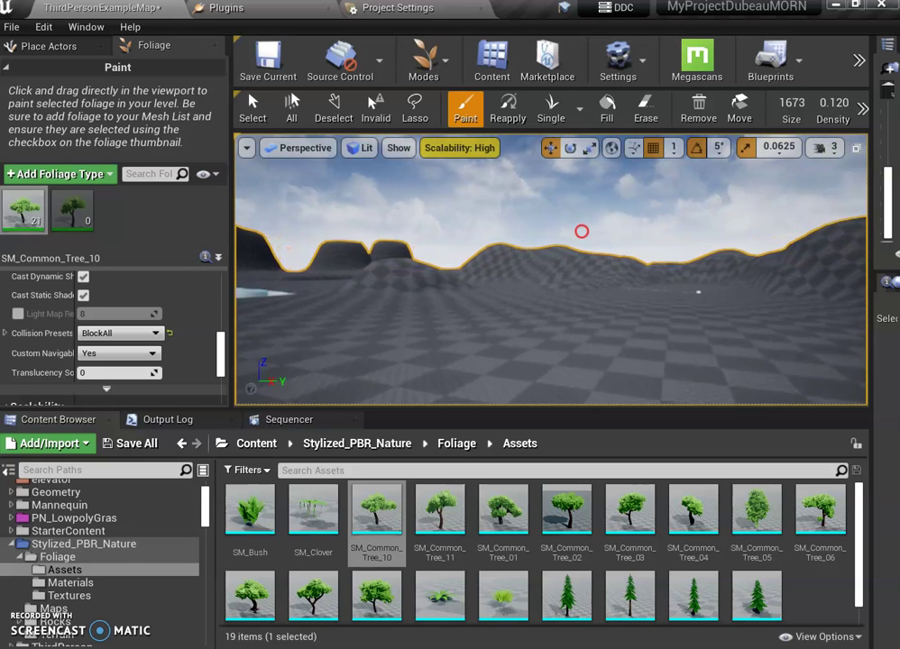
pyautogui.press('w')
pyautogui.moveTo(582, 231); pyautogui.dragTo(581, 232, button='right')
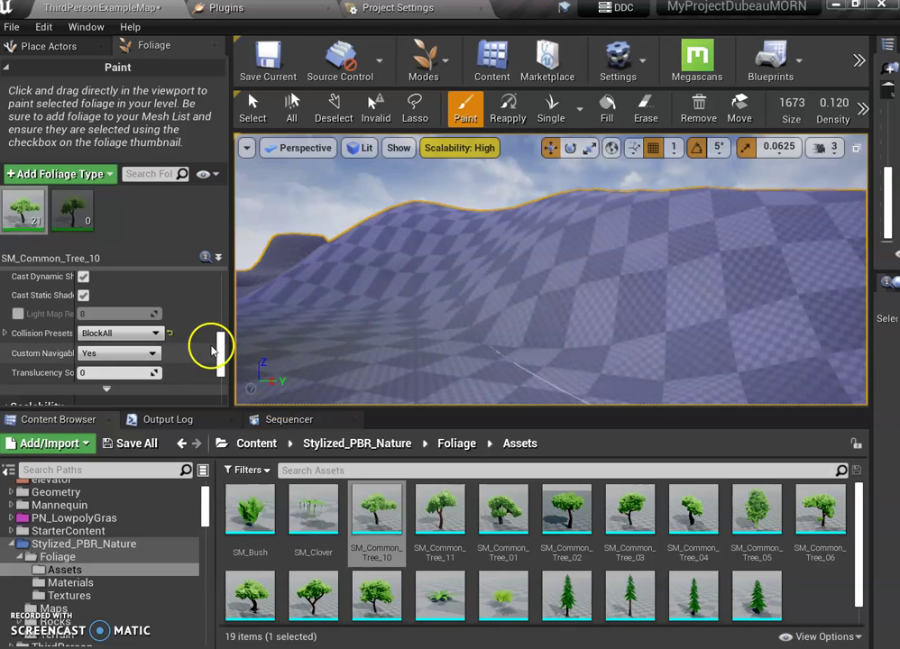
pyautogui.moveTo(218, 347)
pyautogui.mouseDown()
pyautogui.moveTo(221, 300)
pyautogui.moveTo(217, 363)
pyautogui.moveTo(219, 282)
pyautogui.moveTo(217, 321)
pyautogui.mouseUp()
pyautogui.click(10, 329)
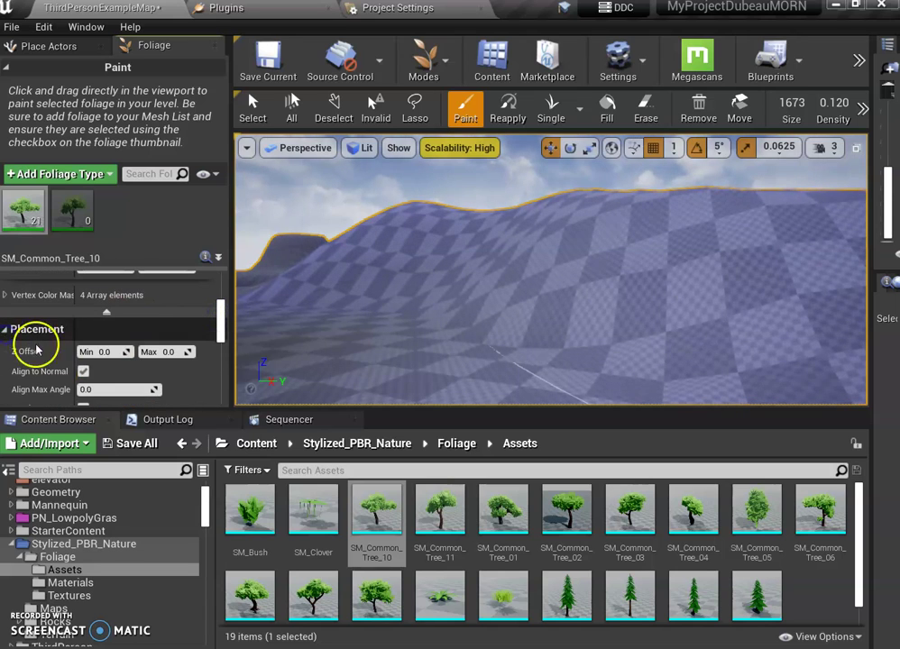
pyautogui.click(499, 256)
pyautogui.click(454, 264)
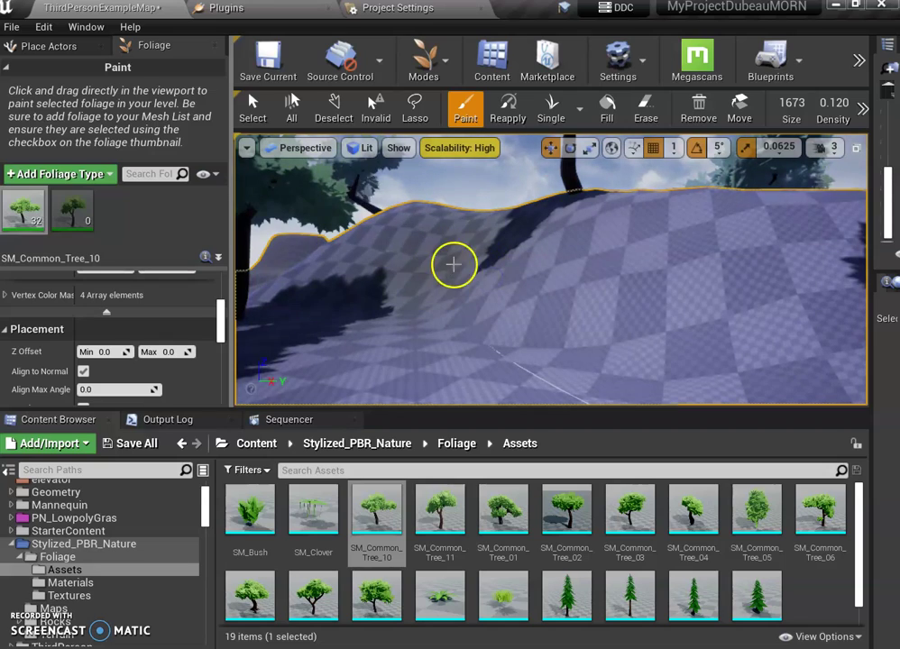
# Step: Paint another patch of trees on the hills, inspect how they stand on the slope, and undo both hillside patches
pyautogui.scroll(-5, 366, 276)
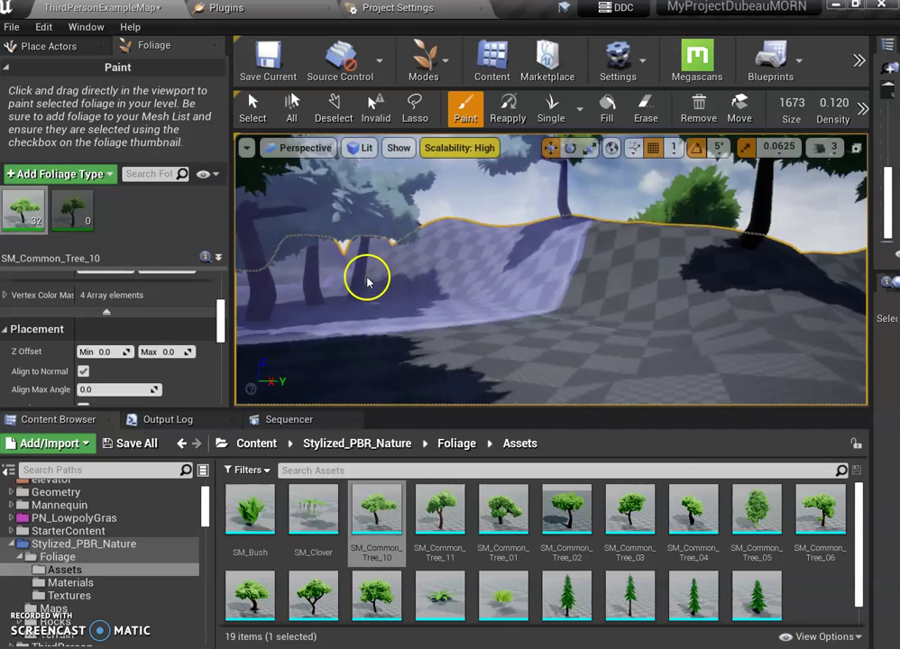
pyautogui.rightClick(547, 283)
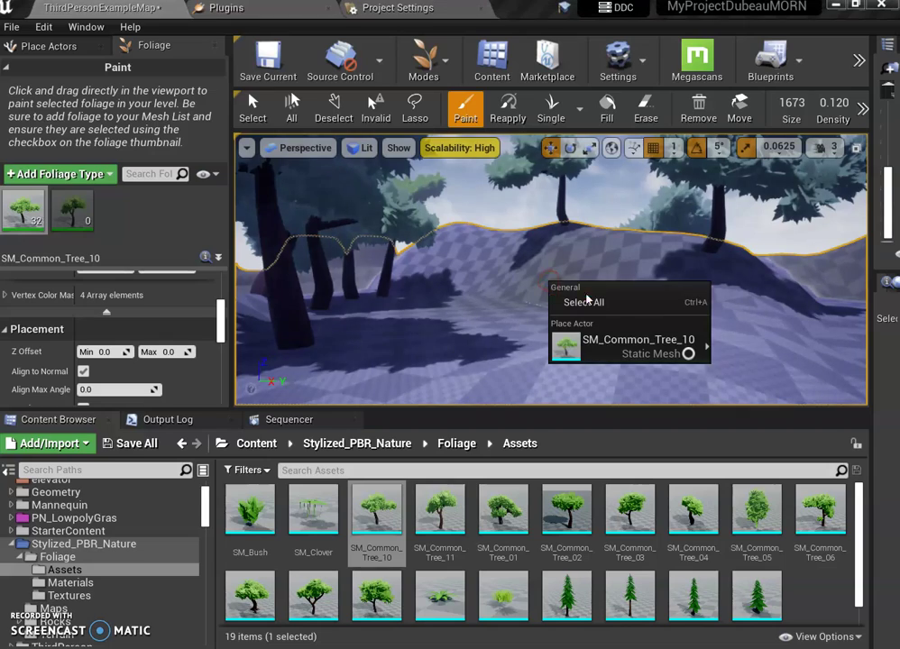
pyautogui.moveTo(777, 283)
pyautogui.mouseDown(button='right')
pyautogui.moveTo(812, 262)
pyautogui.moveTo(863, 201)
pyautogui.moveTo(899, 212)
pyautogui.moveTo(873, 211)
pyautogui.mouseUp(button='right')
pyautogui.click(817, 231)
pyautogui.press('w')
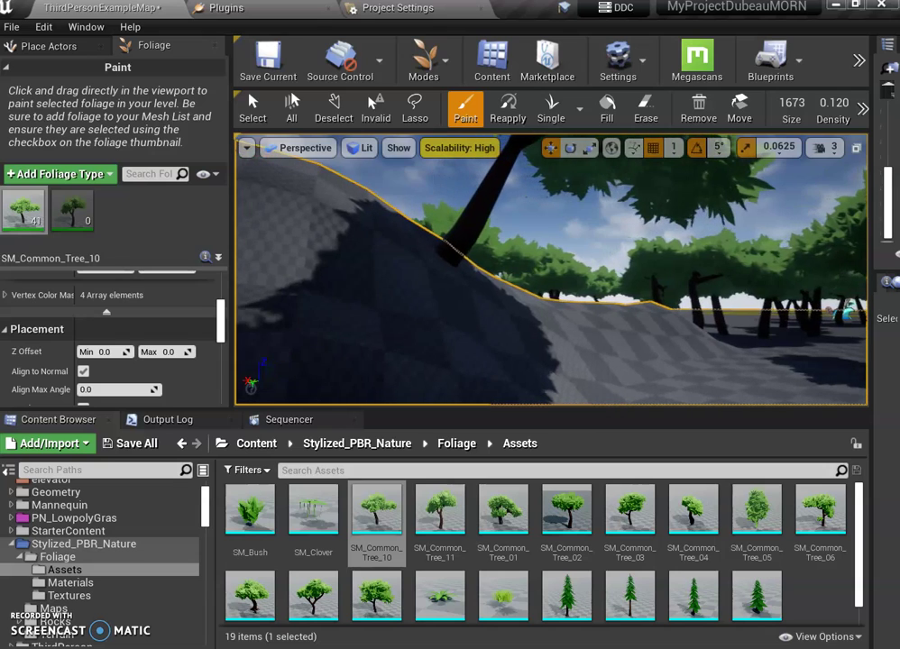
pyautogui.hotkey('ctrl', 'z')
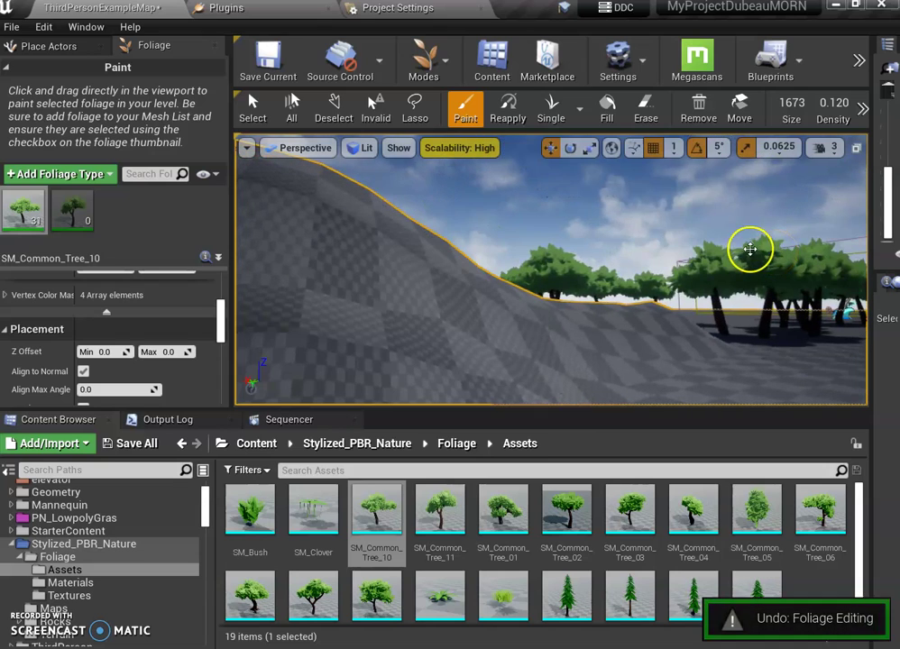
pyautogui.hotkey('ctrl', 'z')
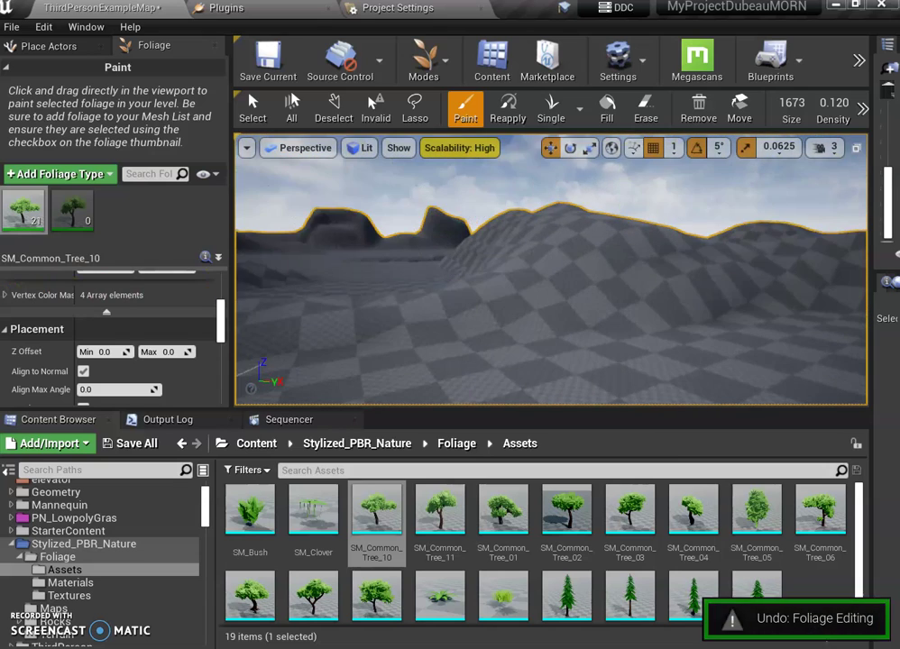
# Step: Turn off Align to Normal for SM_Common_Tree_10, then paint a trial patch on the hill and undo it
pyautogui.click(83, 370)
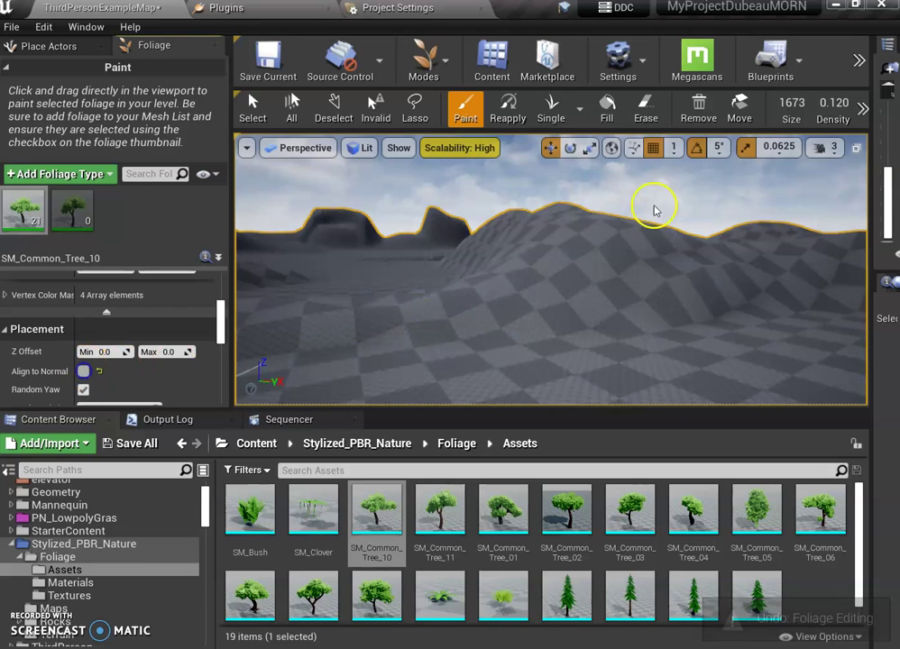
pyautogui.click(586, 225)
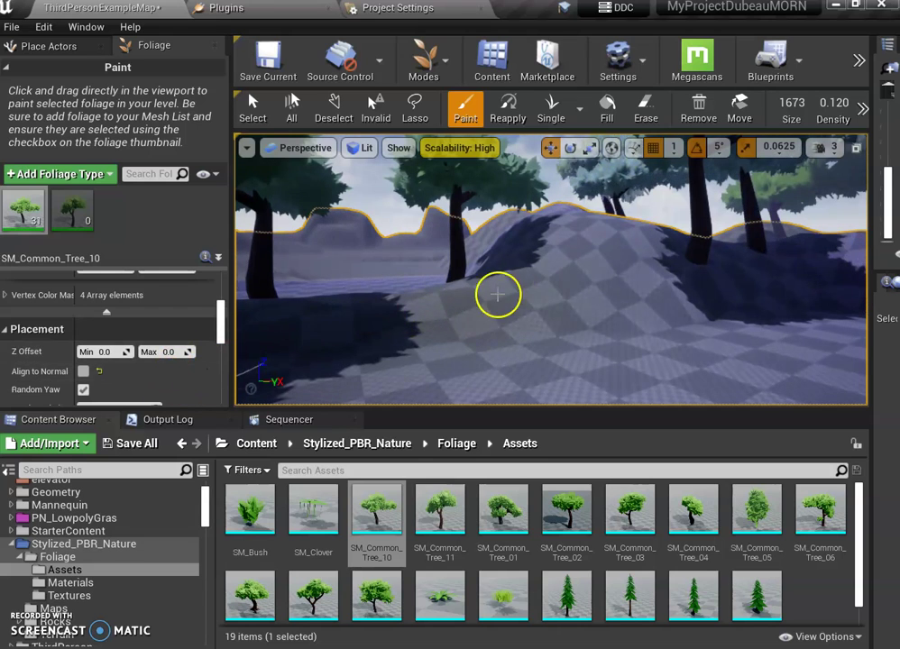
pyautogui.hotkey('ctrl', 'z')
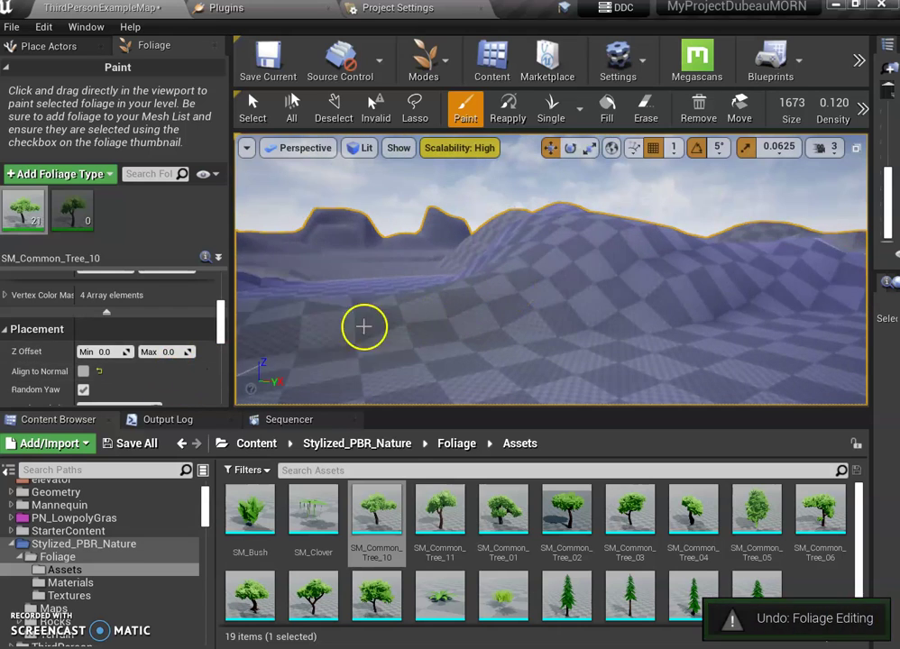
# Step: Examine the mesh, override material and painting settings of SM_Common_Tree_10
pyautogui.scroll(4, 212, 306)
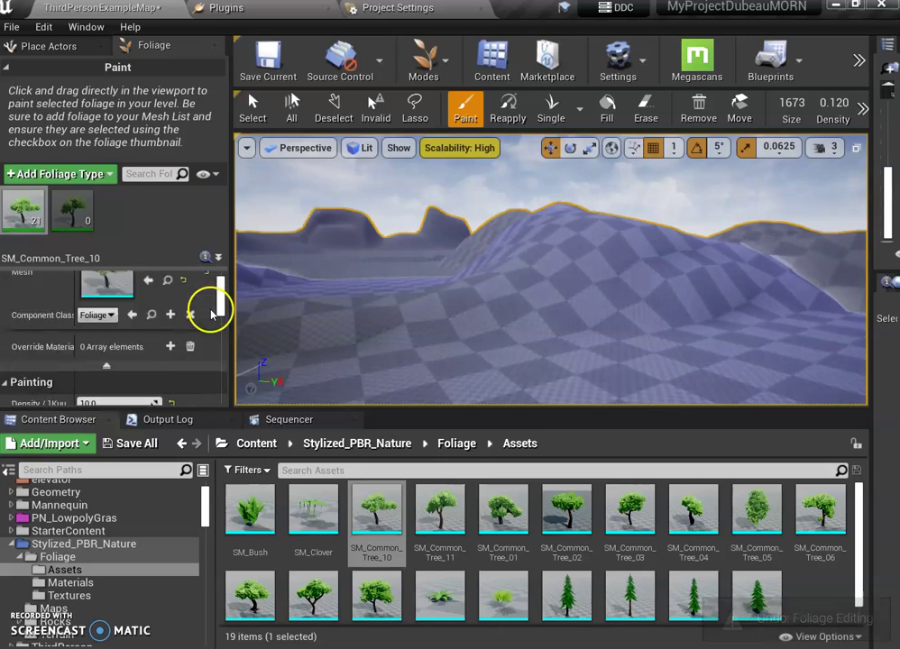
pyautogui.moveTo(506, 291); pyautogui.dragTo(4, 263, button='right')
pyautogui.moveTo(754, 306); pyautogui.dragTo(216, 306, button='right')
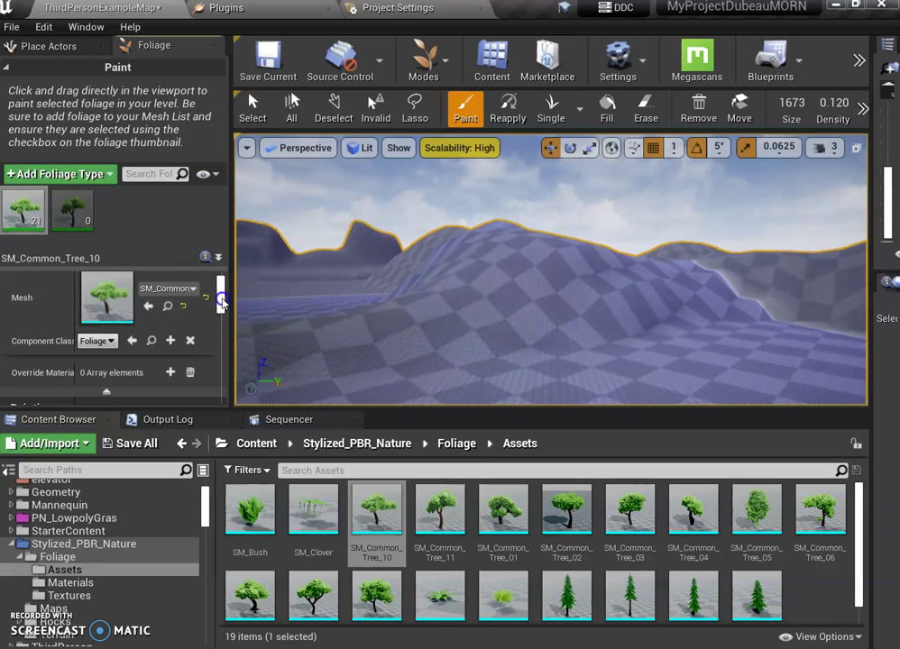
pyautogui.scroll(-3, 221, 306)
pyautogui.scroll(-2, 231, 307)
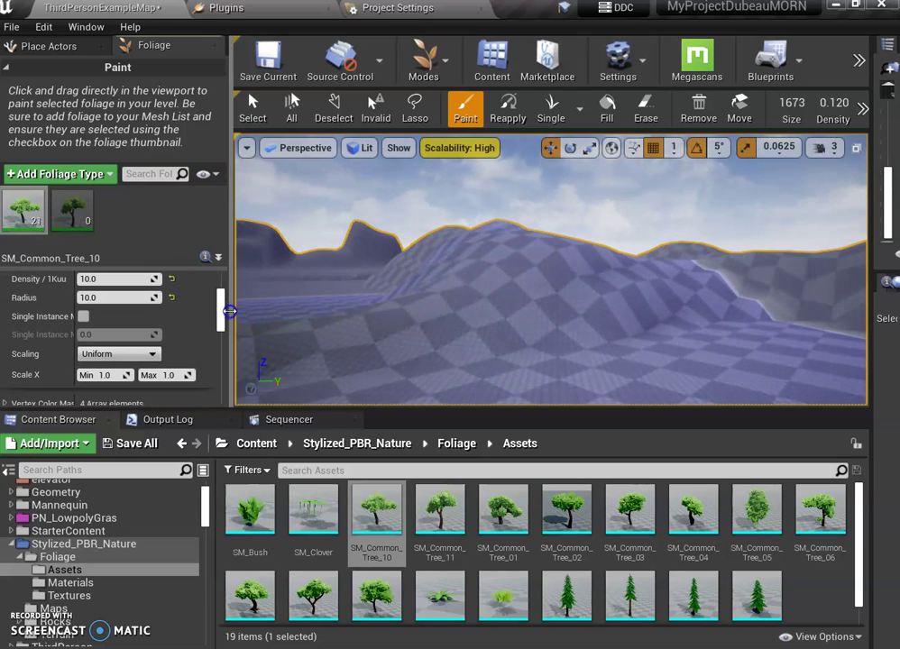
pyautogui.moveTo(222, 313)
pyautogui.mouseDown()
pyautogui.moveTo(221, 296)
pyautogui.moveTo(219, 307)
pyautogui.mouseUp()
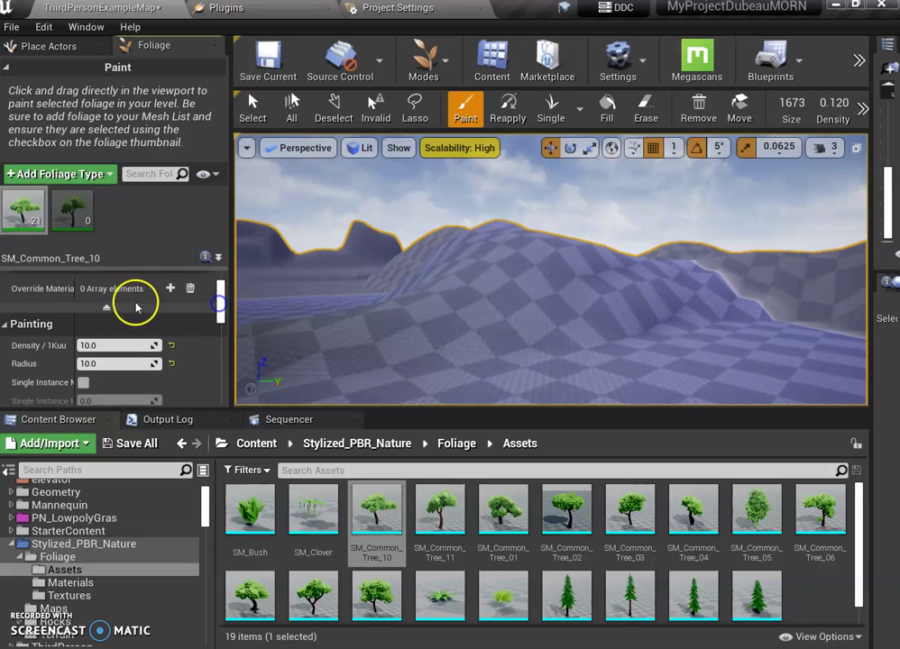
pyautogui.scroll(-1, 109, 309)
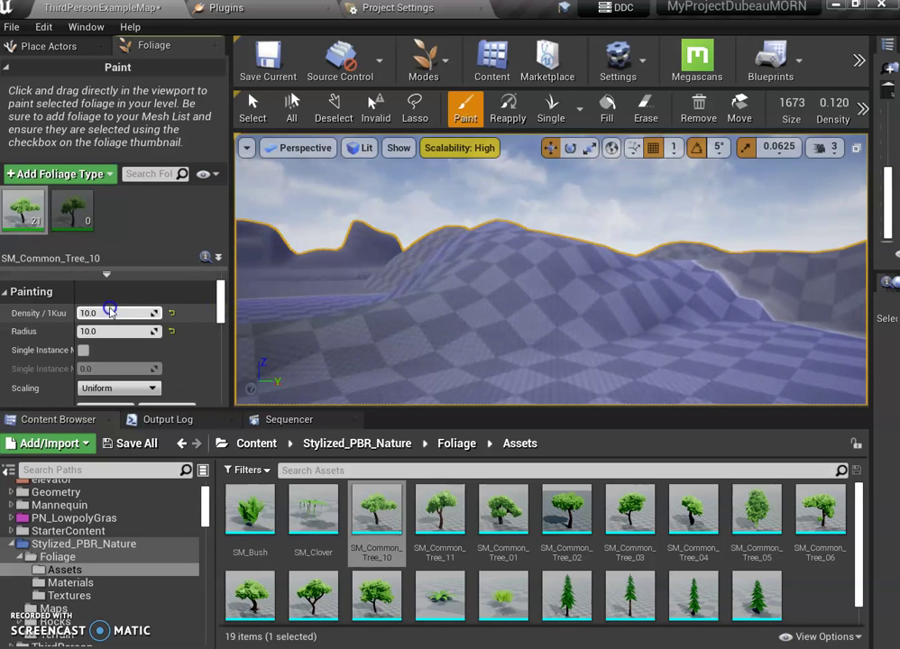
pyautogui.scroll(1, 111, 288)
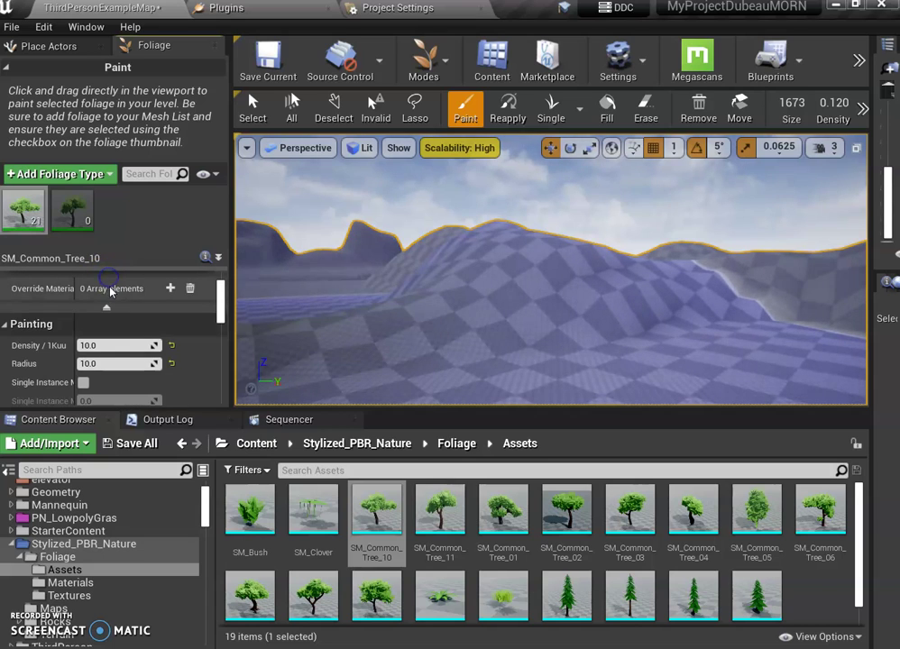
# Step: Add one override material element to SM_Common_Tree_10 and browse the StarterContent Materials folder for M_Metal_Gold
pyautogui.click(170, 289)
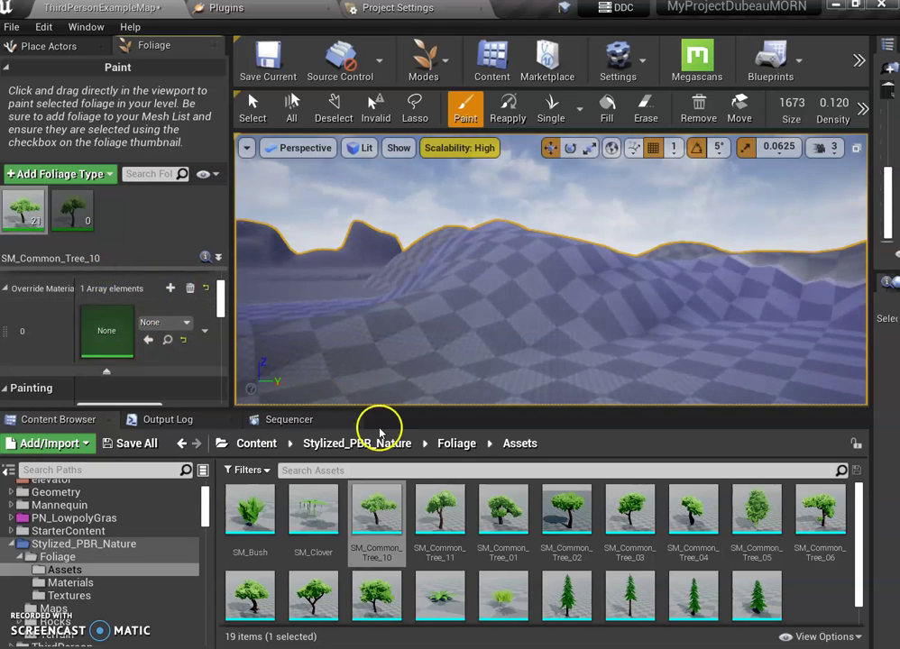
pyautogui.click(268, 443)
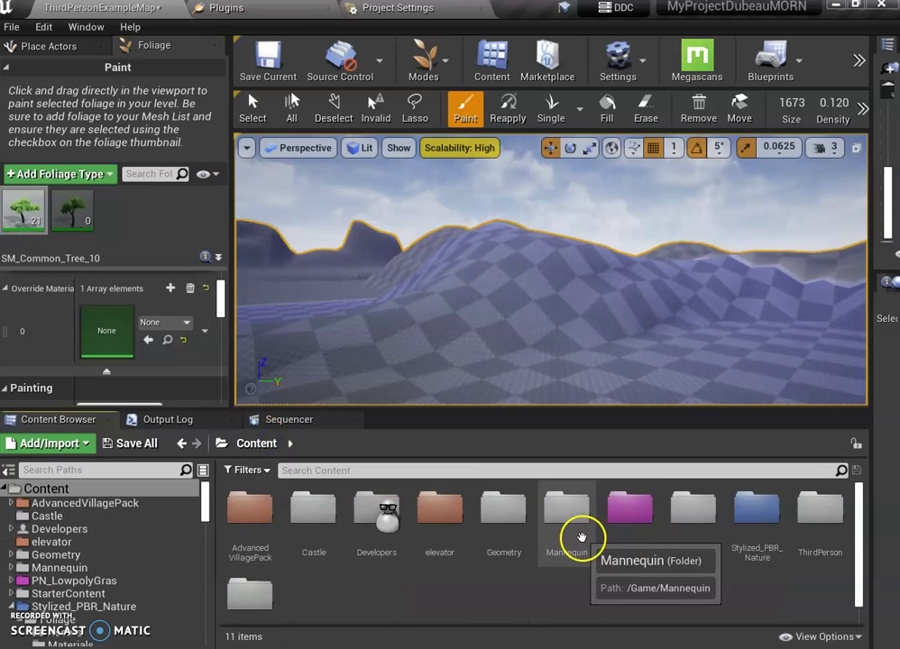
pyautogui.doubleClick(709, 538)
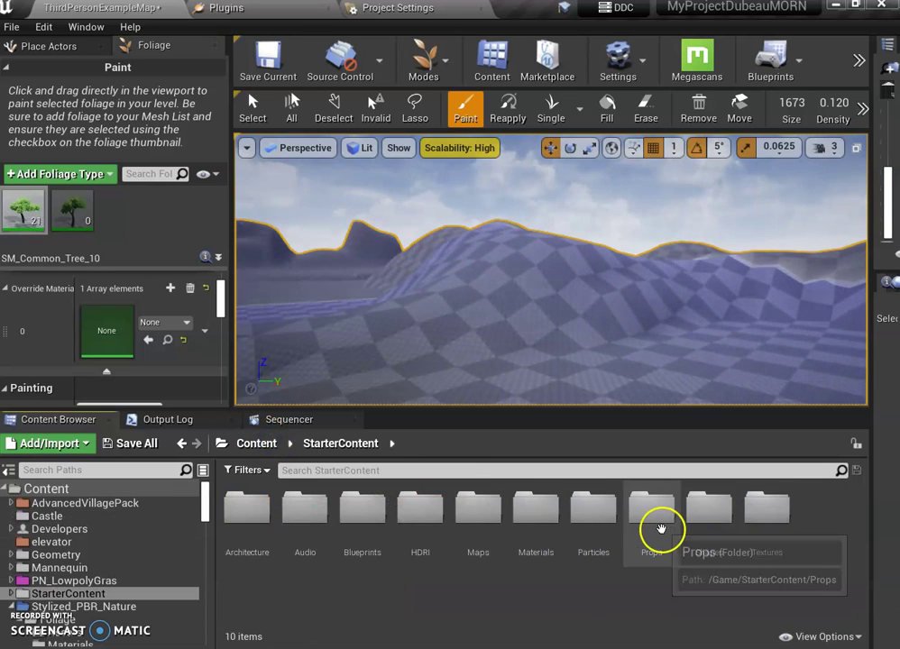
pyautogui.doubleClick(541, 521)
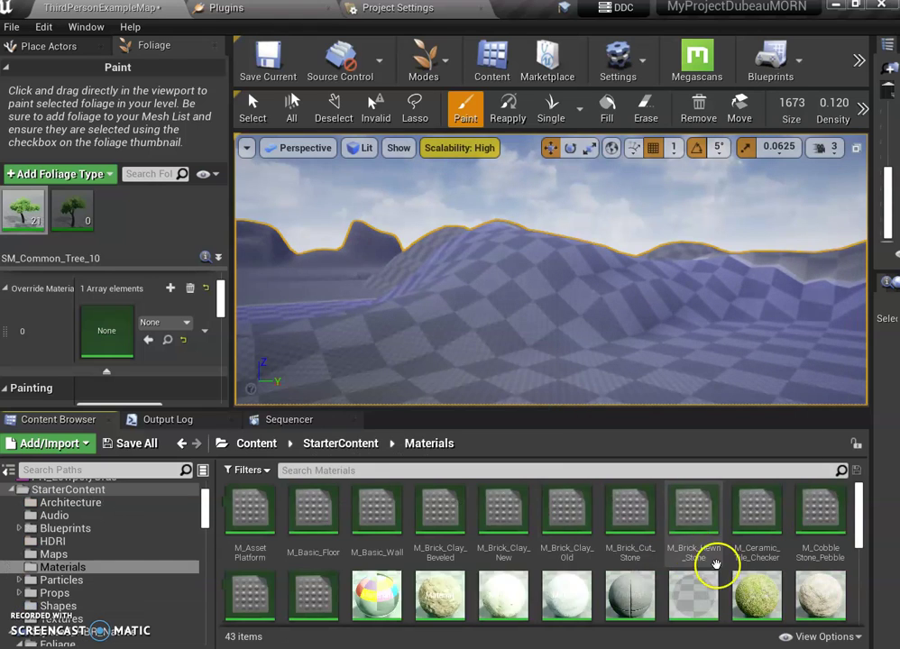
pyautogui.scroll(-2, 559, 600)
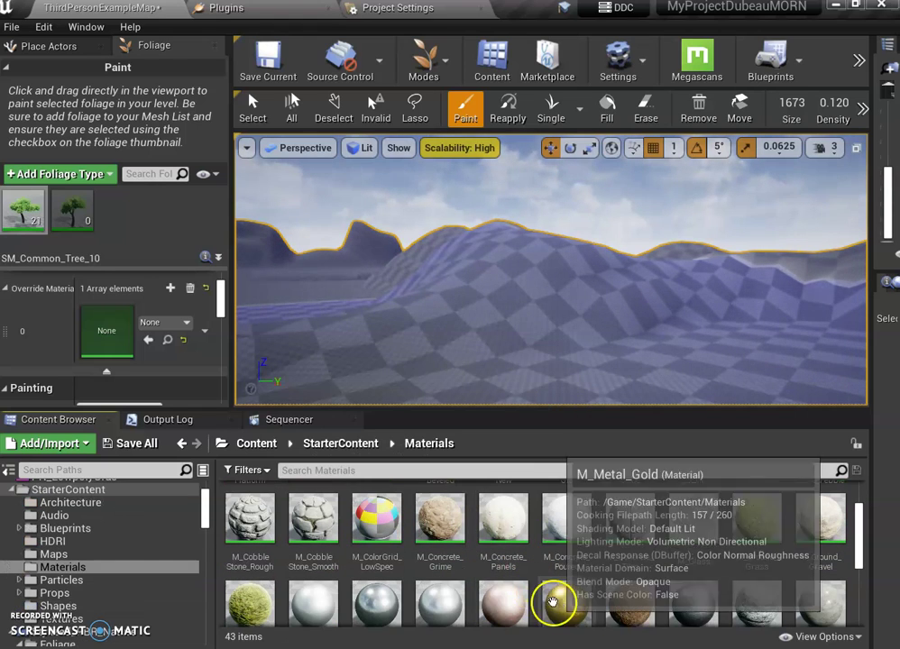
pyautogui.doubleClick(559, 606)
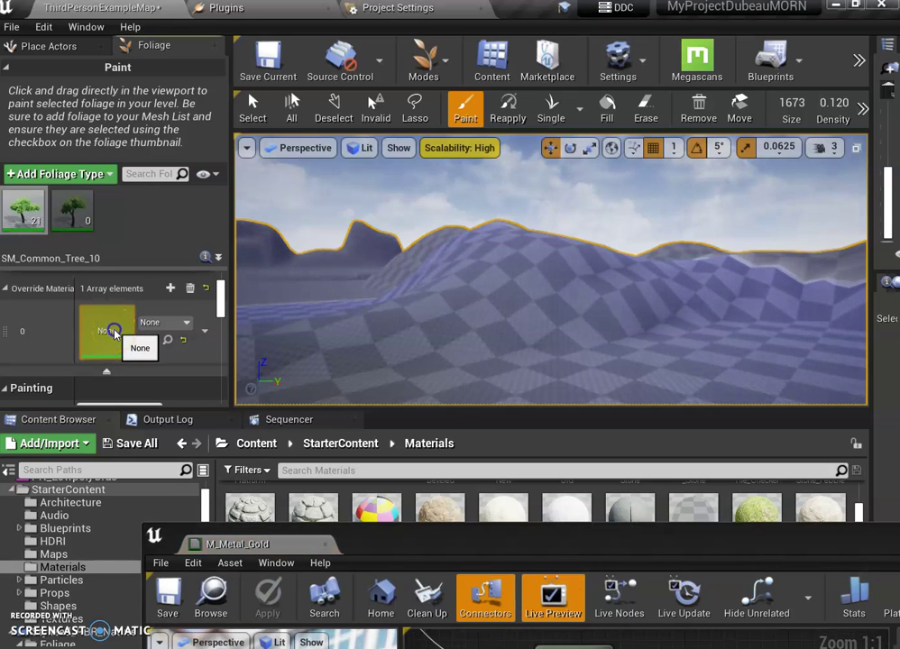
pyautogui.click(339, 393)
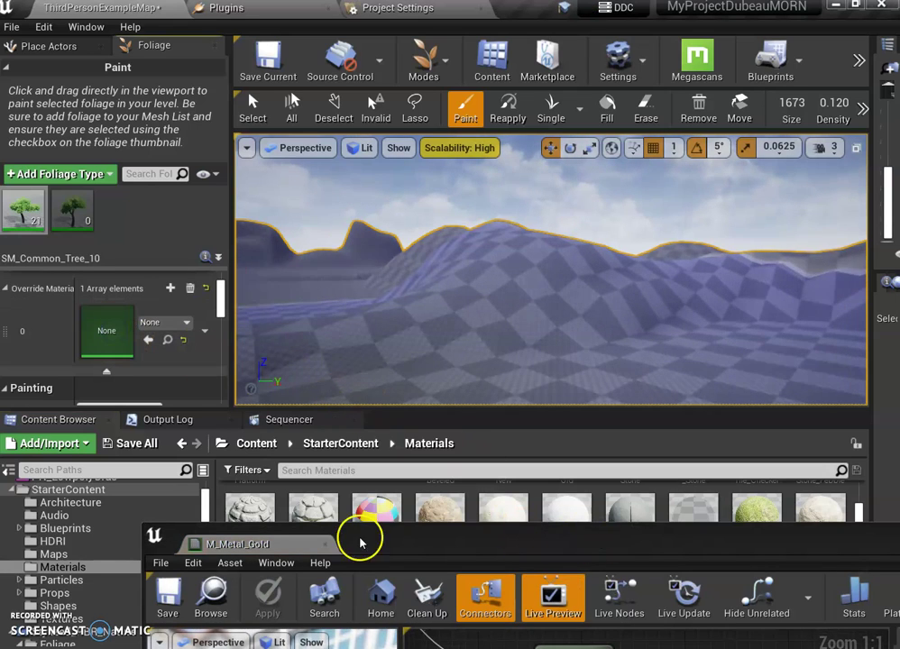
pyautogui.click(325, 546)
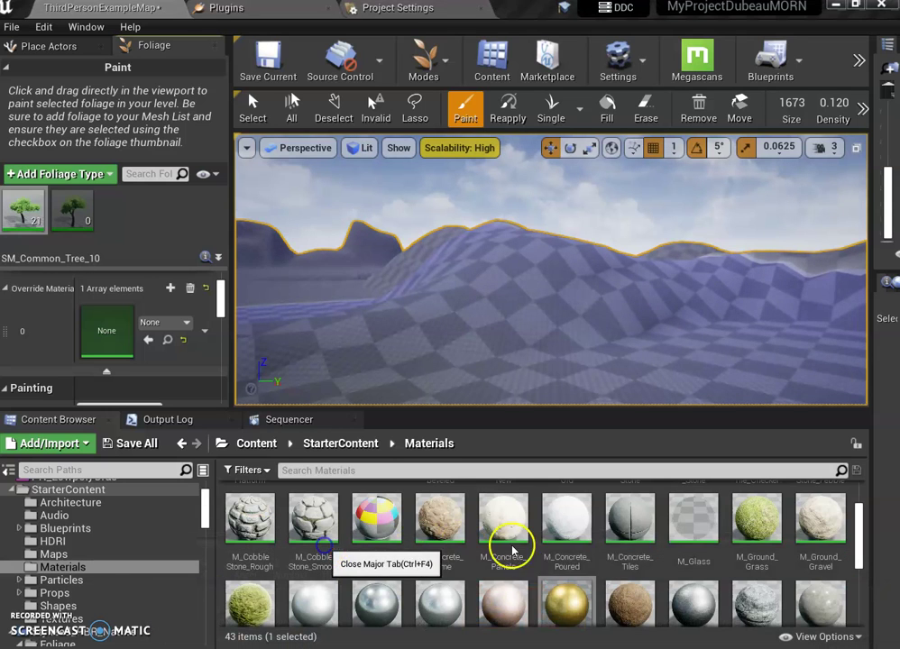
# Step: Assign M_Metal_Gold as the override material of SM_Common_Tree_10 and paint a patch of these trees on the hill
pyautogui.moveTo(590, 586); pyautogui.dragTo(104, 334)
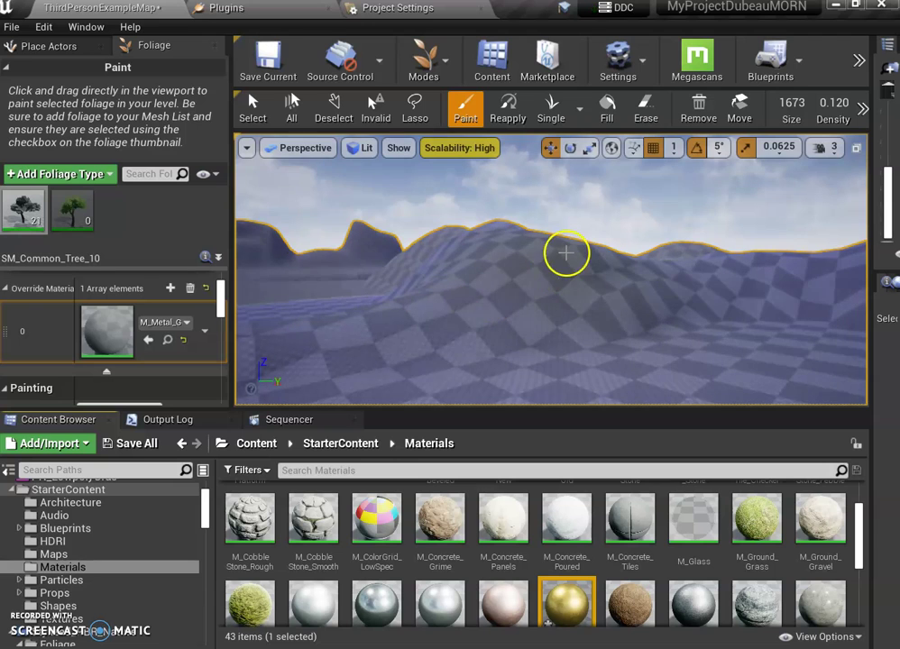
pyautogui.click(513, 255)
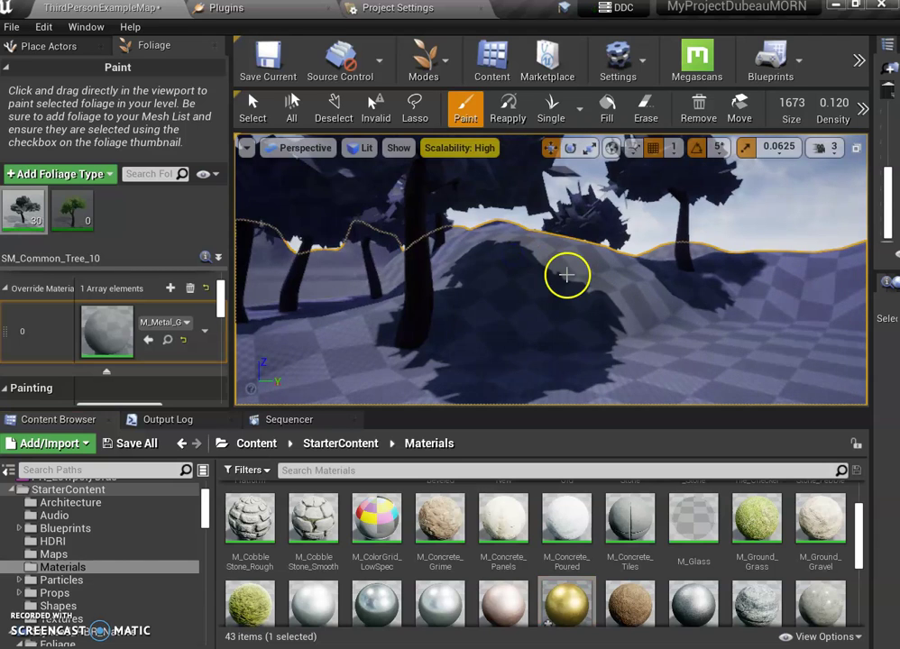
pyautogui.scroll(-2, 566, 275)
pyautogui.moveTo(565, 277)
pyautogui.mouseDown(button='right')
pyautogui.moveTo(538, 251)
pyautogui.moveTo(532, 307)
pyautogui.moveTo(563, 322)
pyautogui.mouseUp(button='right')
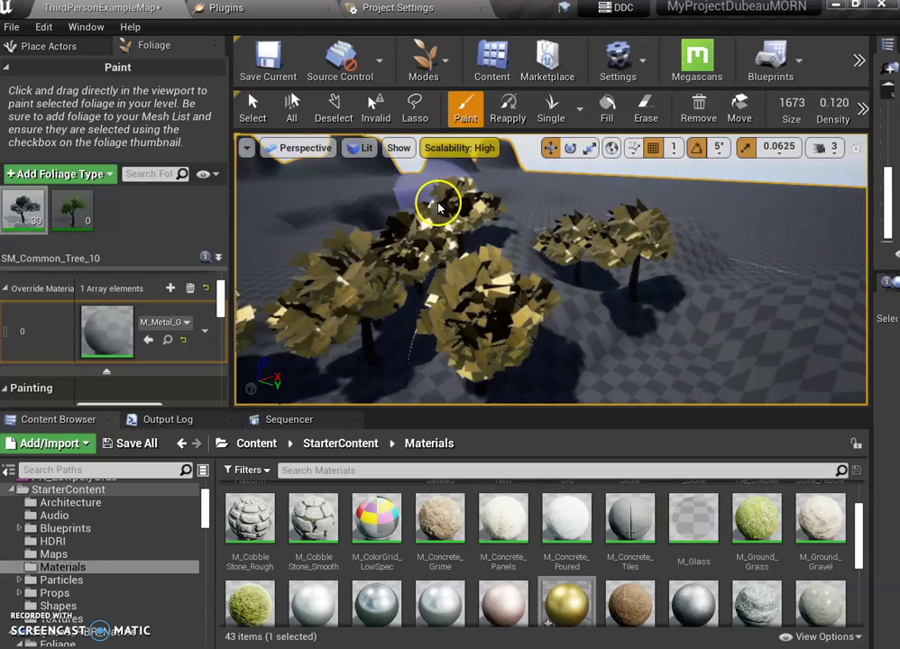
pyautogui.moveTo(503, 257)
pyautogui.mouseDown(button='right')
pyautogui.moveTo(506, 232)
pyautogui.moveTo(176, 218)
pyautogui.moveTo(18, 224)
pyautogui.moveTo(197, 227)
pyautogui.mouseUp(button='right')
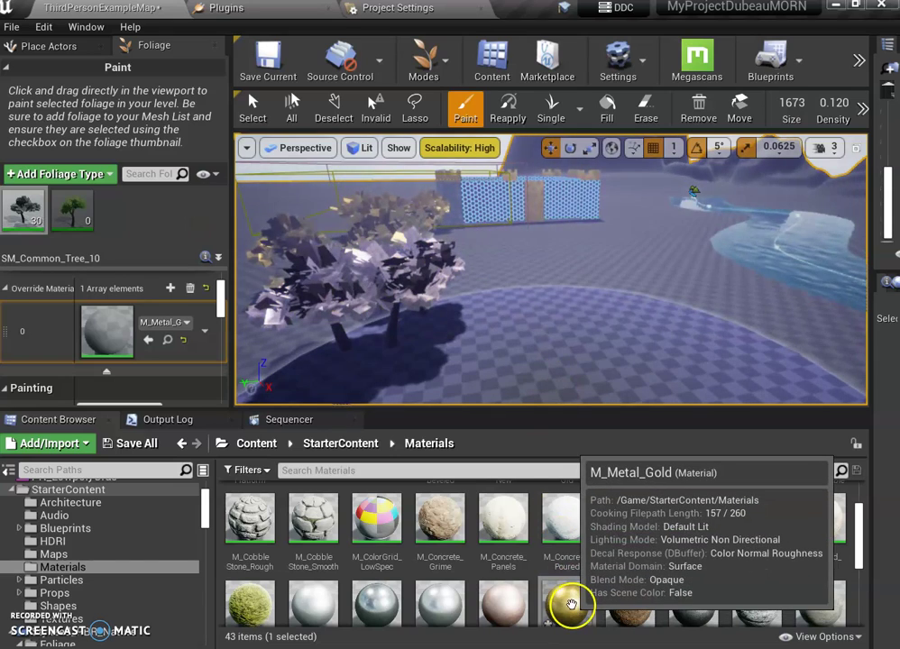
pyautogui.click(147, 339)
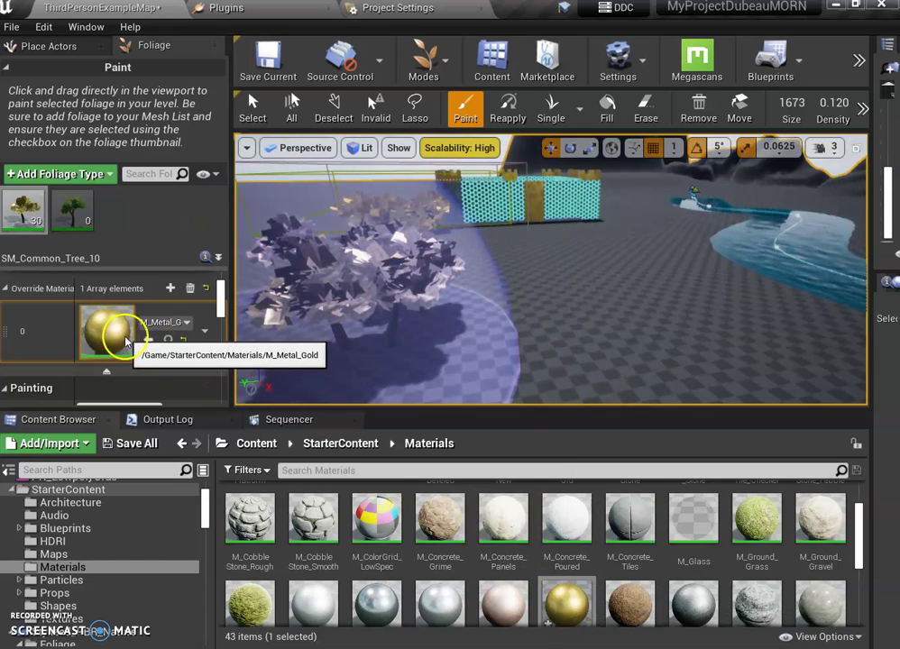